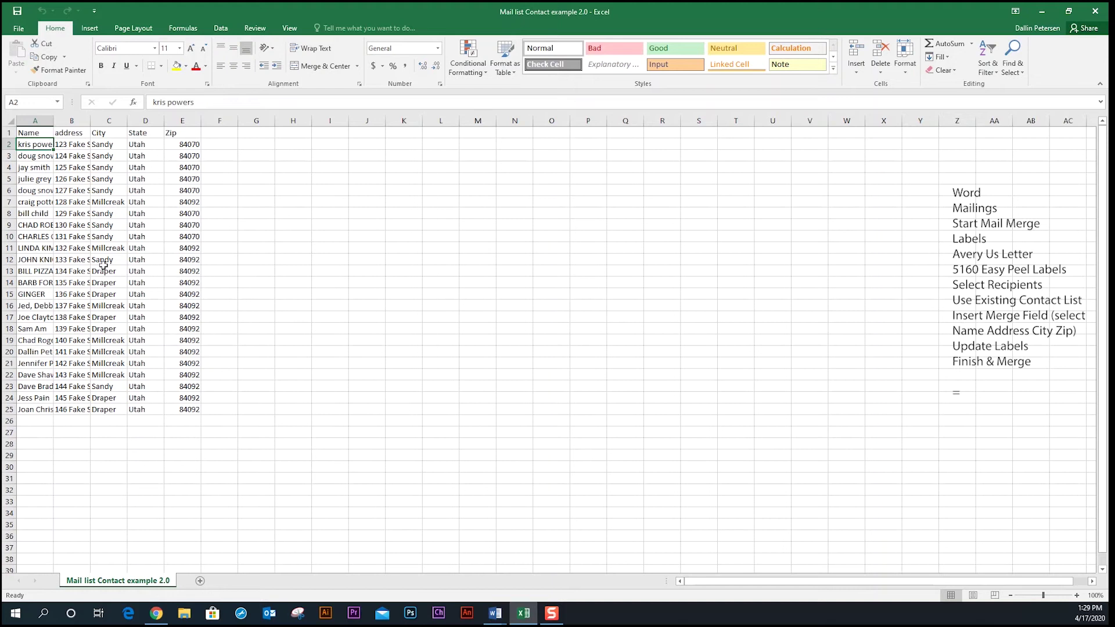
Auto-fit the widths of columns A through F to their contents.
drag(38, 119, 218, 123)
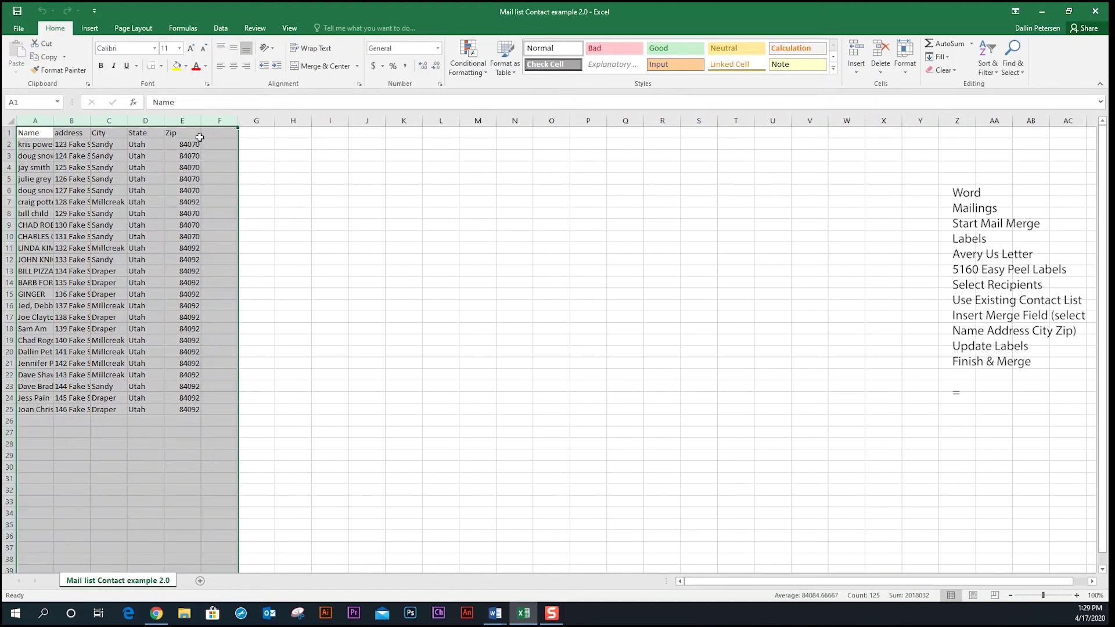
double_click(90, 122)
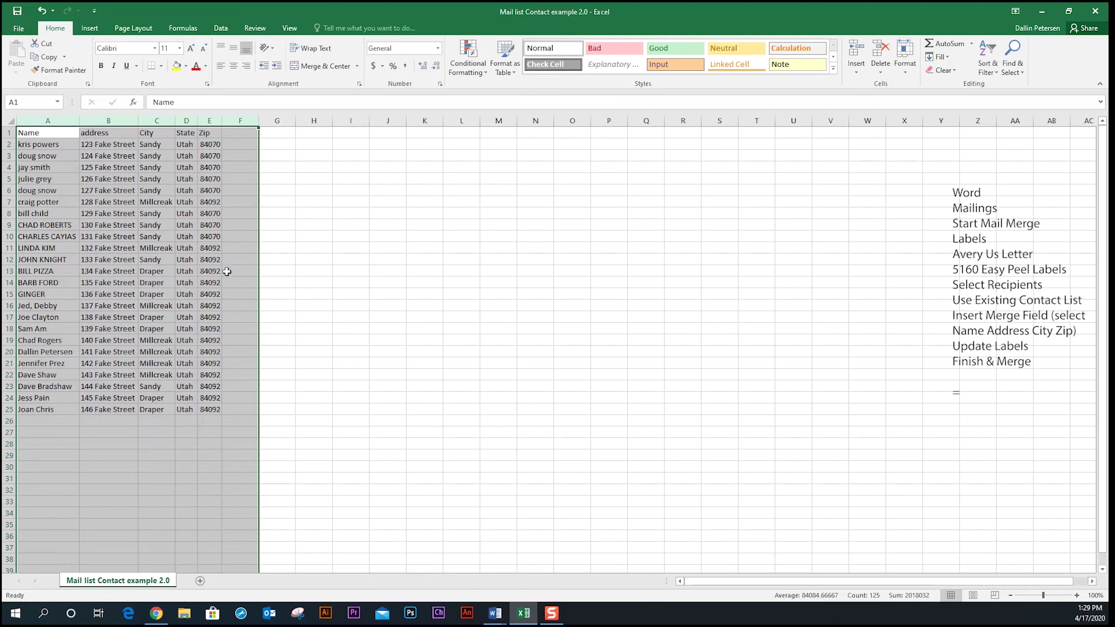
click(277, 202)
Remove the comma from the name in cell A16 of the Name column.
drag(44, 144, 35, 418)
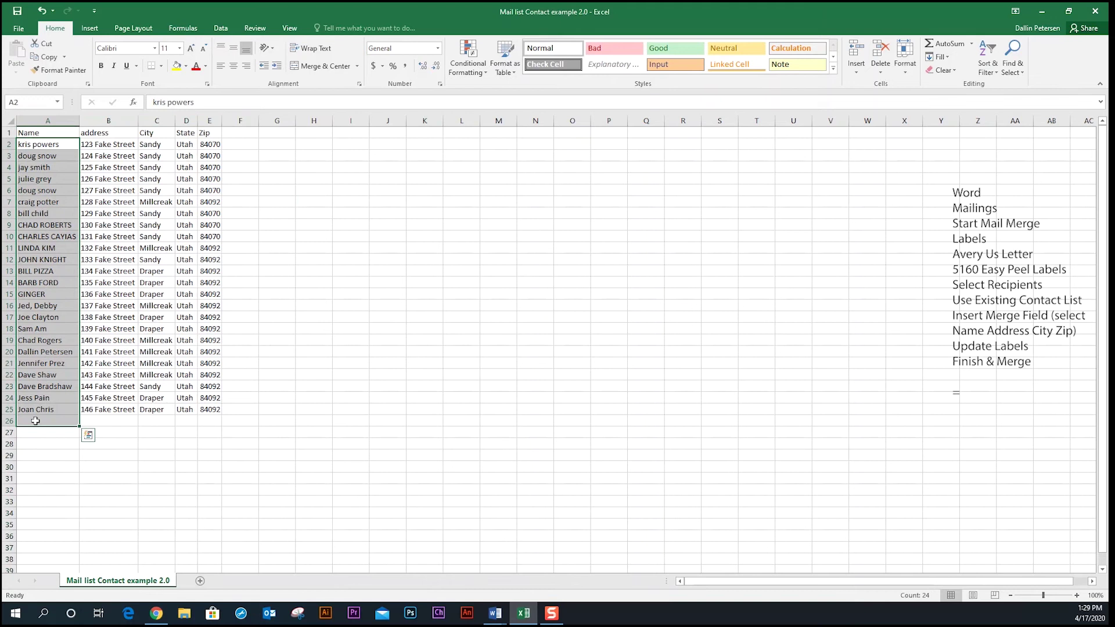
click(58, 224)
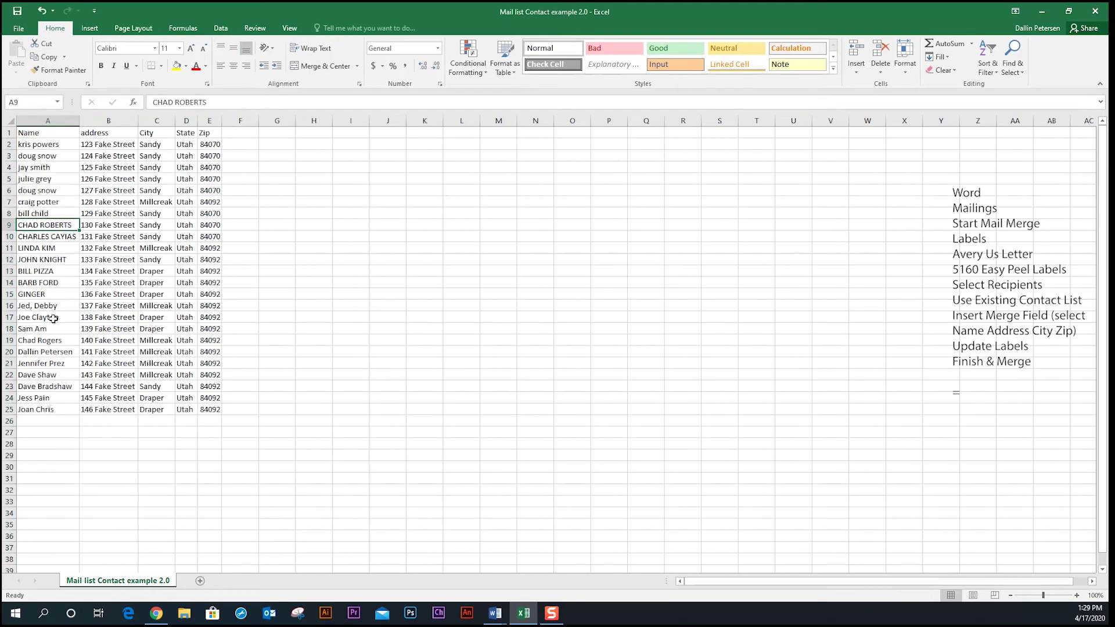
double_click(36, 306)
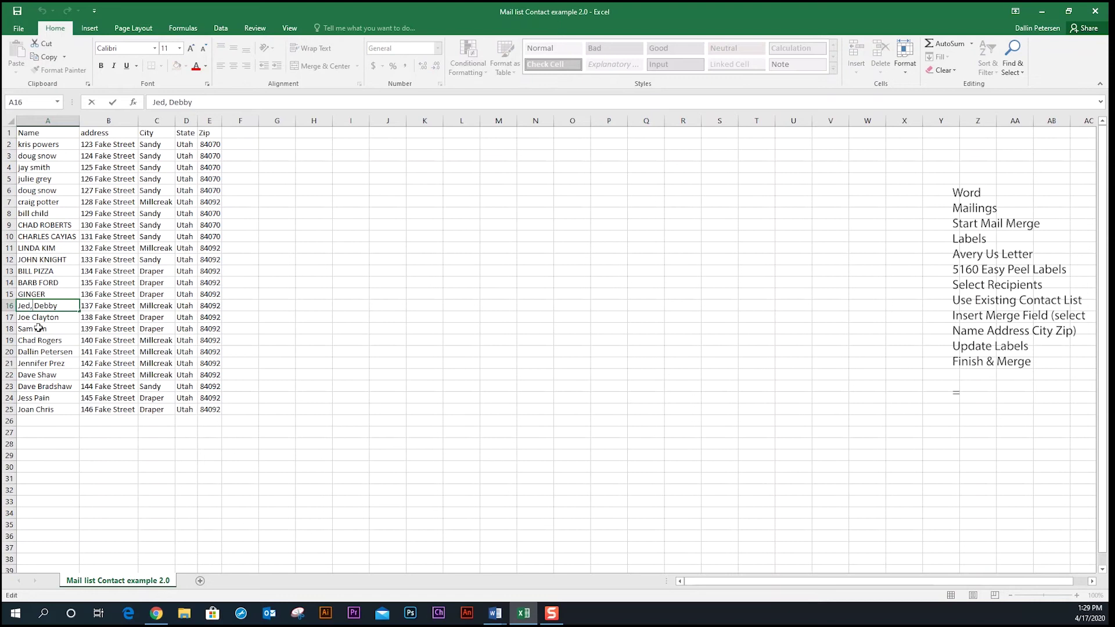
key(BackSpace)
click(120, 273)
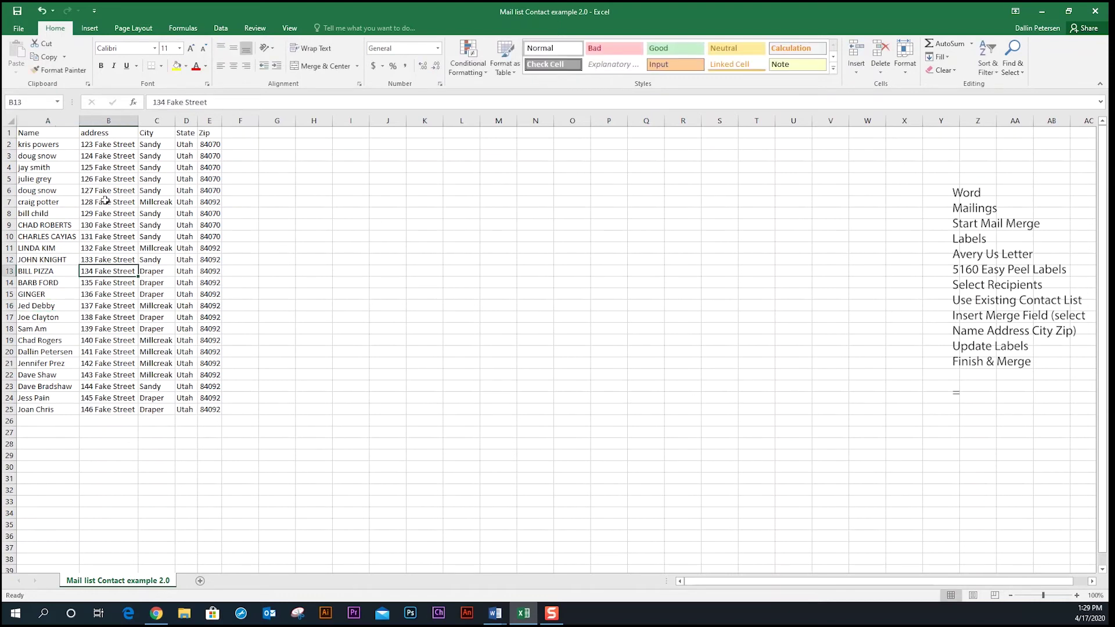
Review the address entries, the Name, address, City, State and Zip headers, and the capitalization of the names.
drag(117, 142, 110, 399)
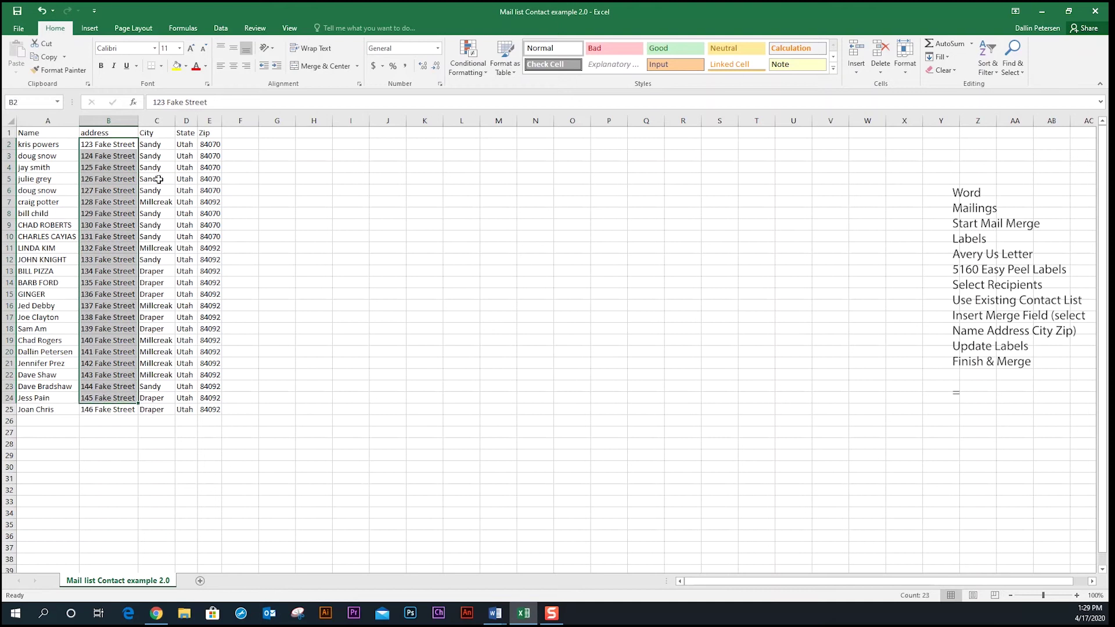
click(280, 360)
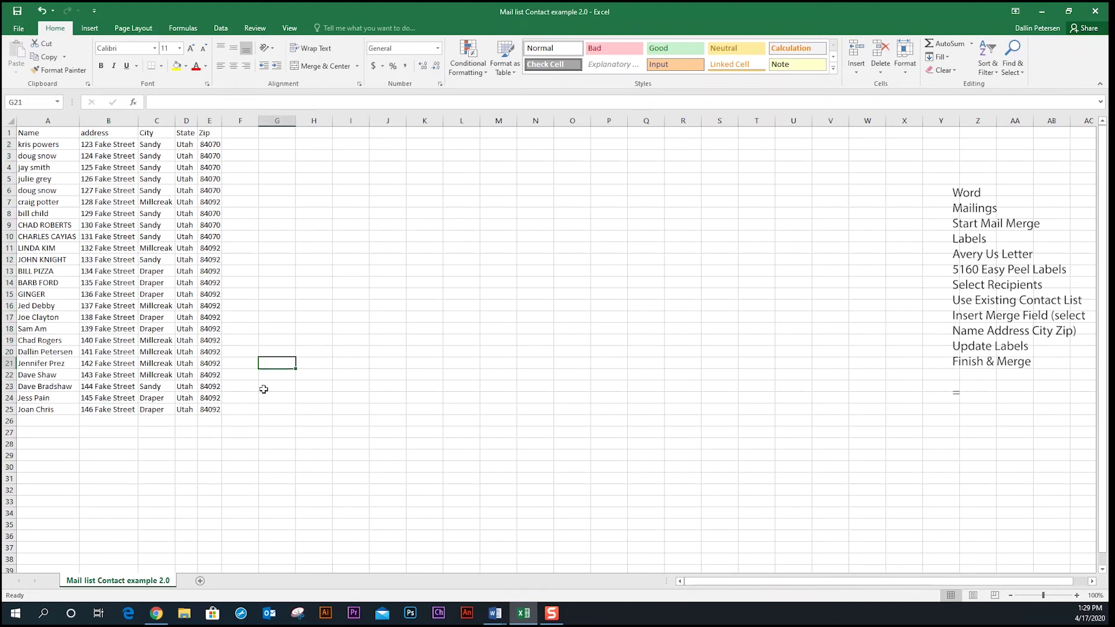
click(32, 134)
click(108, 133)
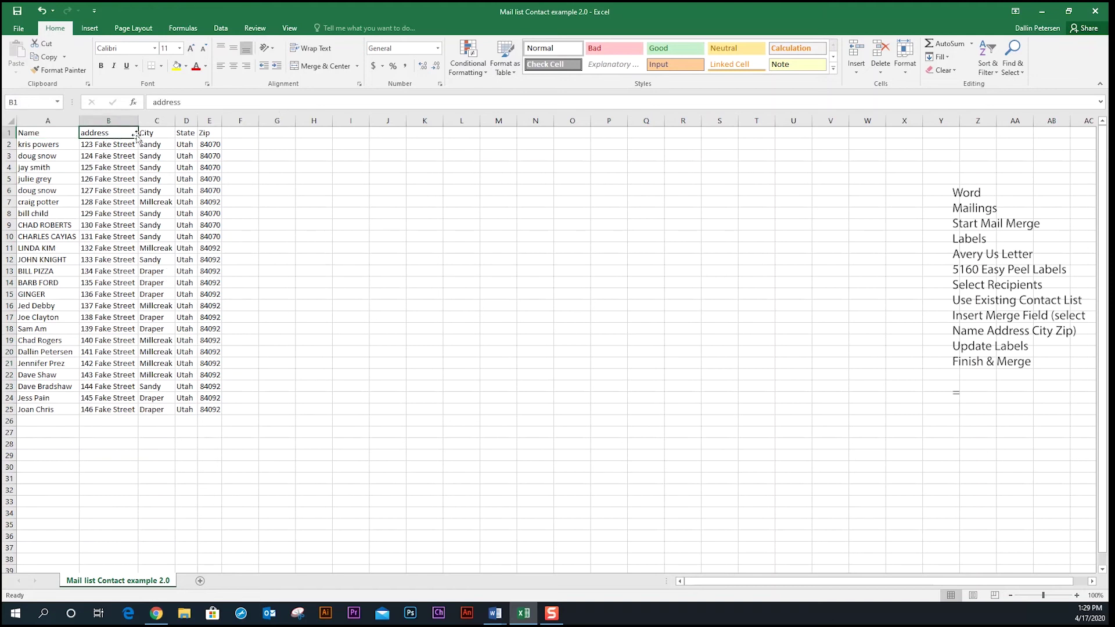
click(152, 134)
click(184, 134)
click(209, 133)
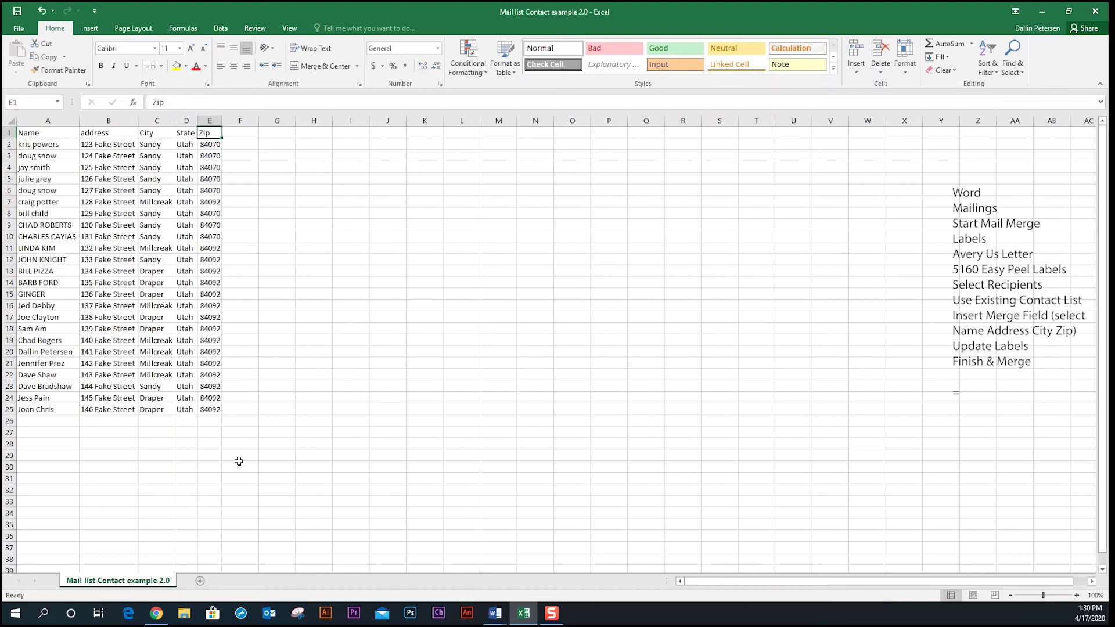
click(30, 142)
drag(29, 146, 40, 418)
click(158, 364)
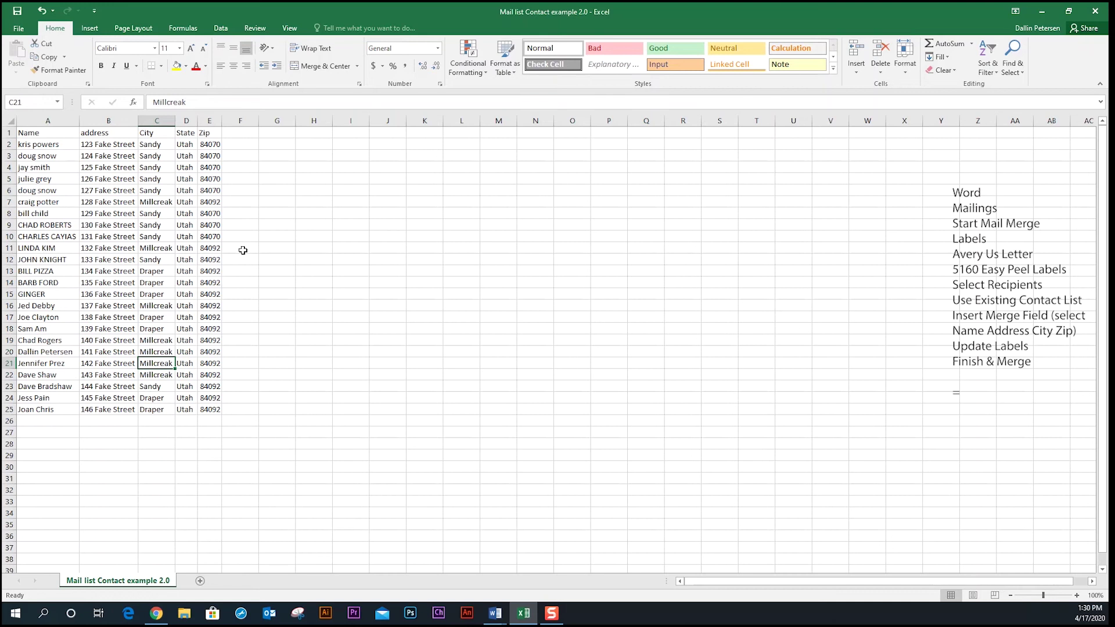
Enter the formula =LOWER(A2) in cell H2 to convert the first name entry to lowercase.
click(318, 141)
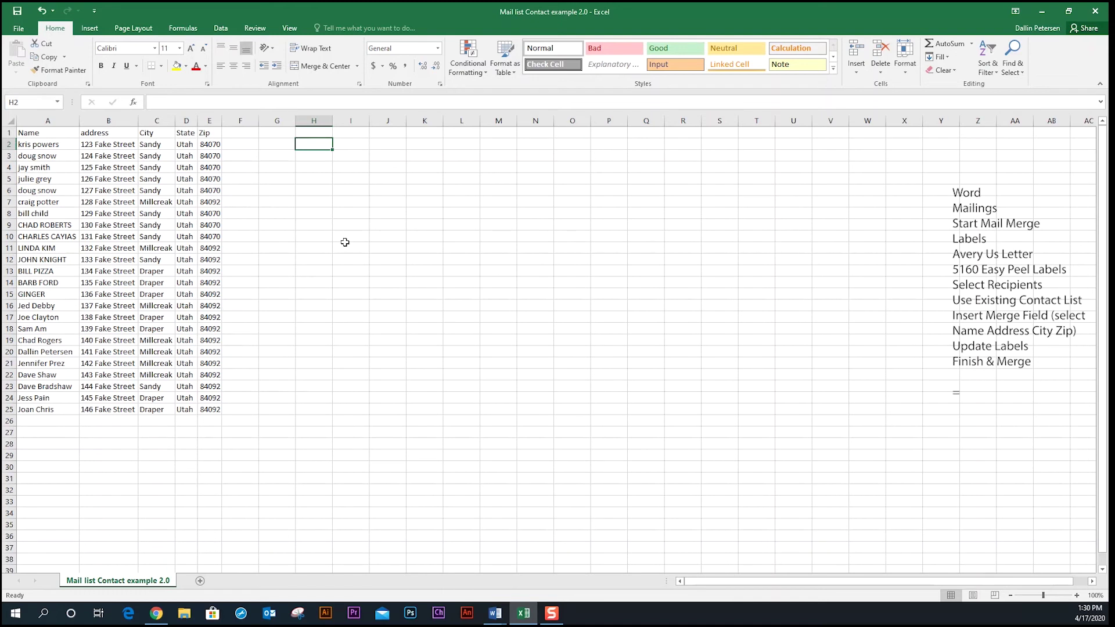
text(=)
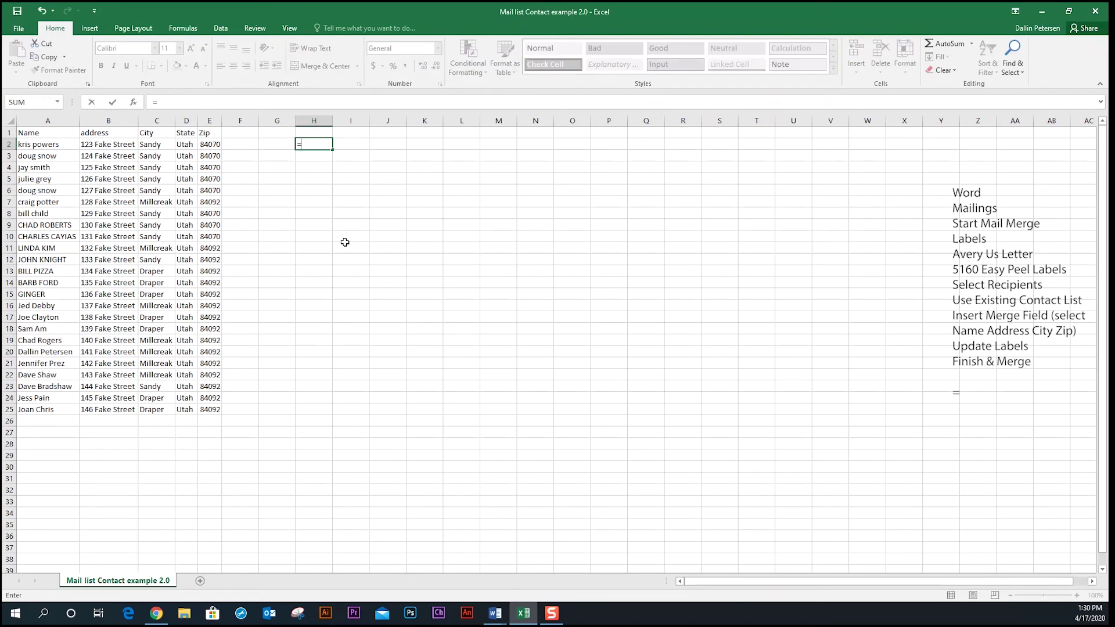
text(l)
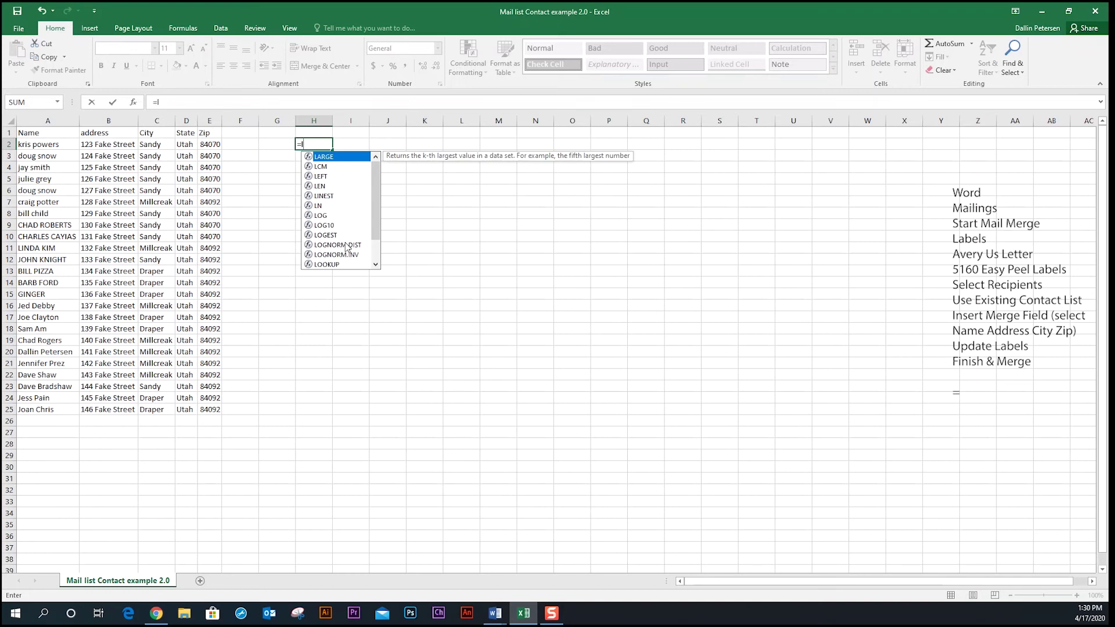
text(ow)
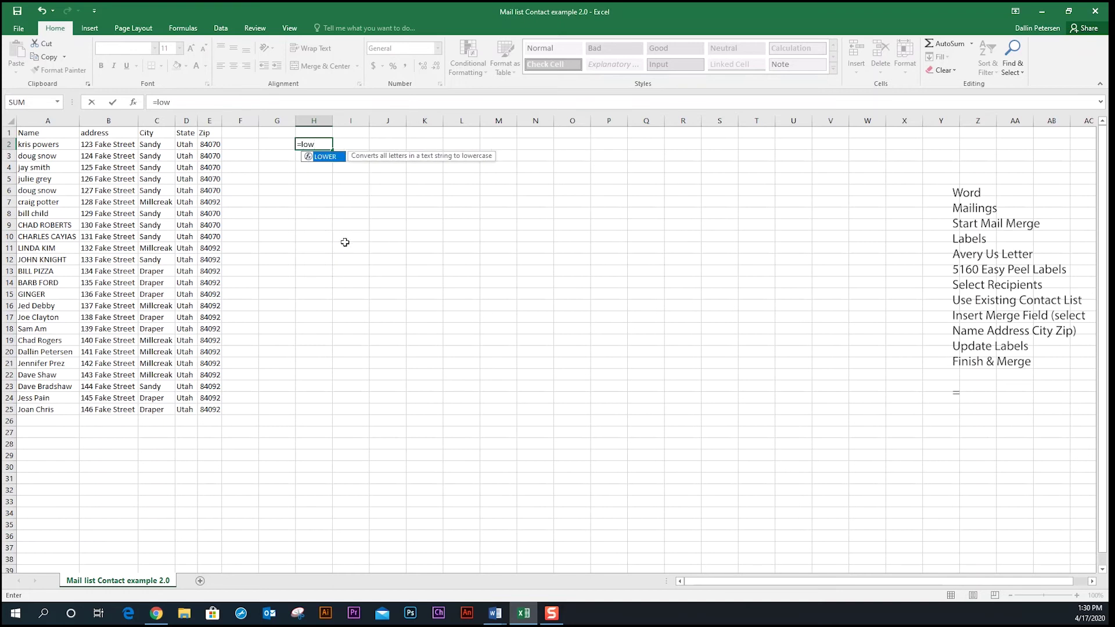
key(BackSpace)
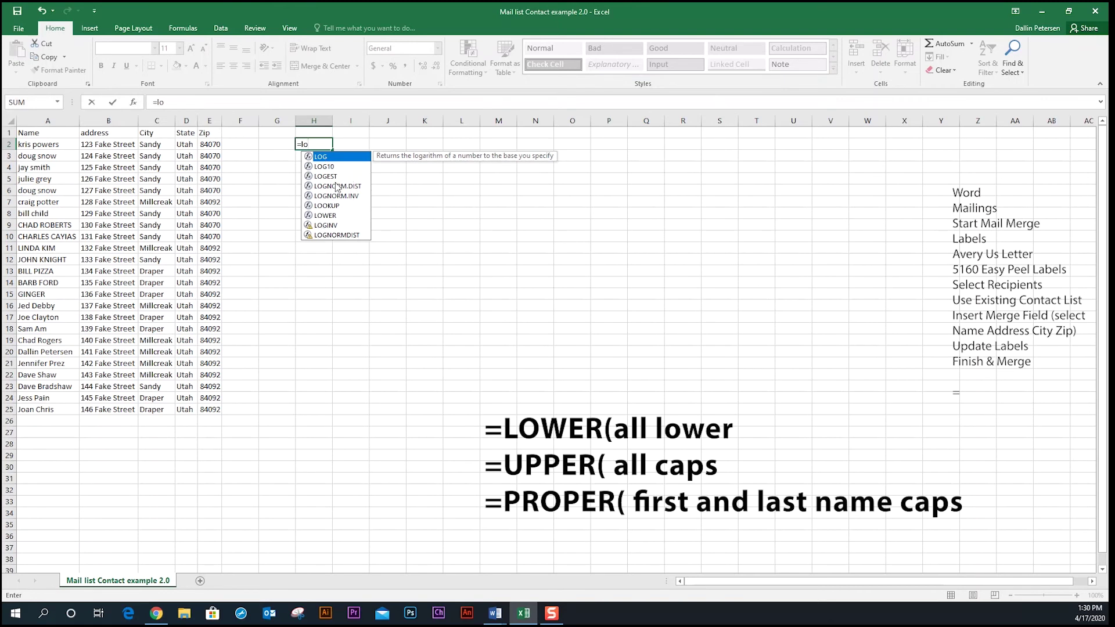
click(323, 216)
double_click(323, 215)
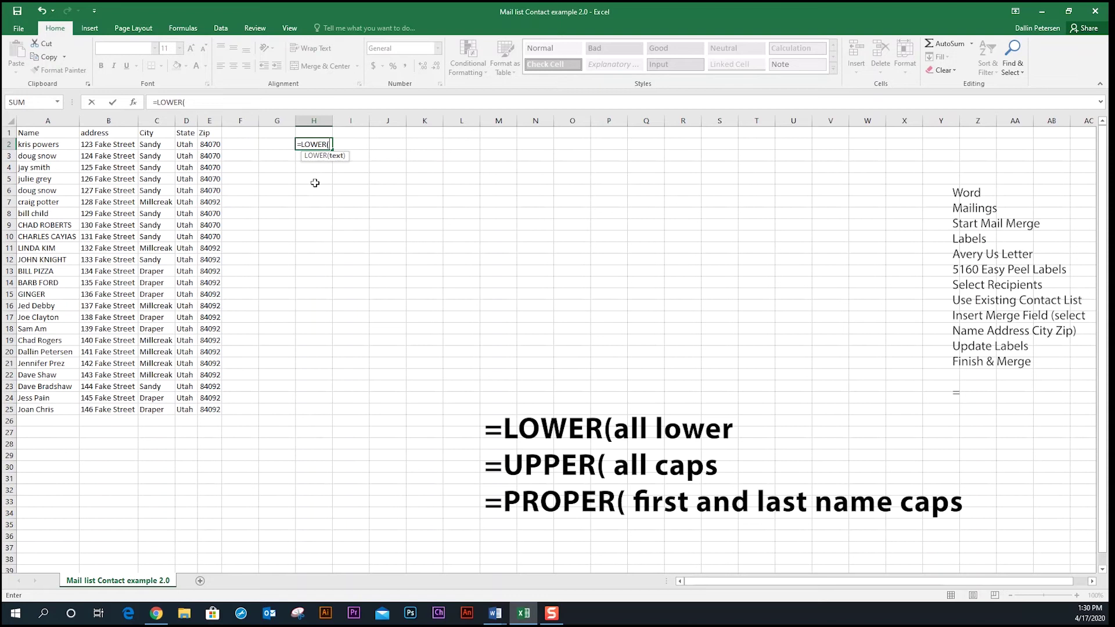
click(48, 146)
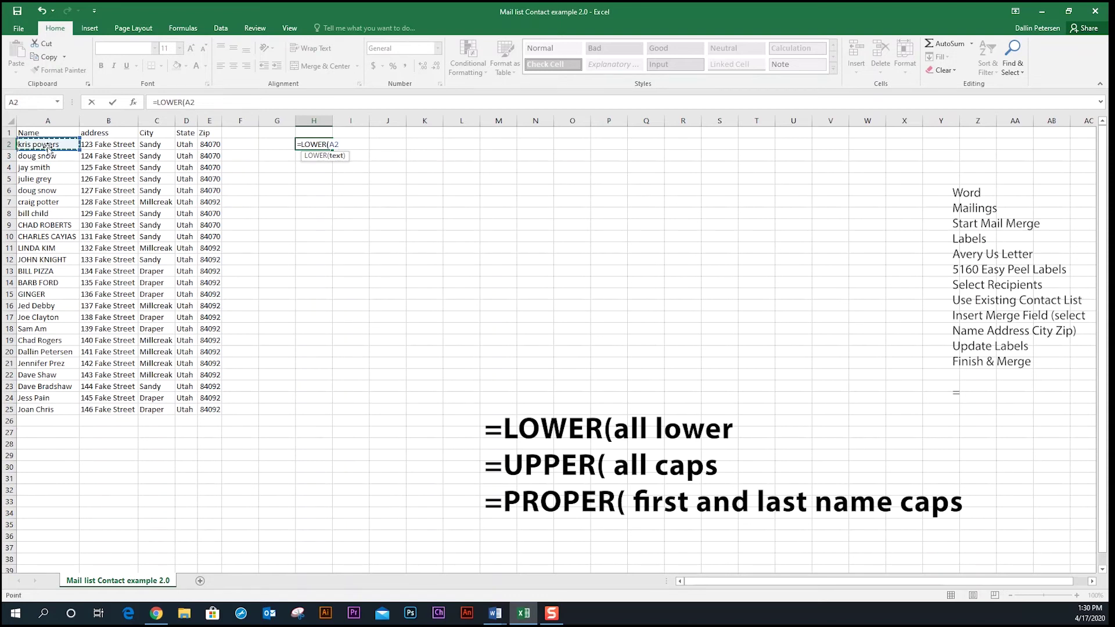
text())
key(Return)
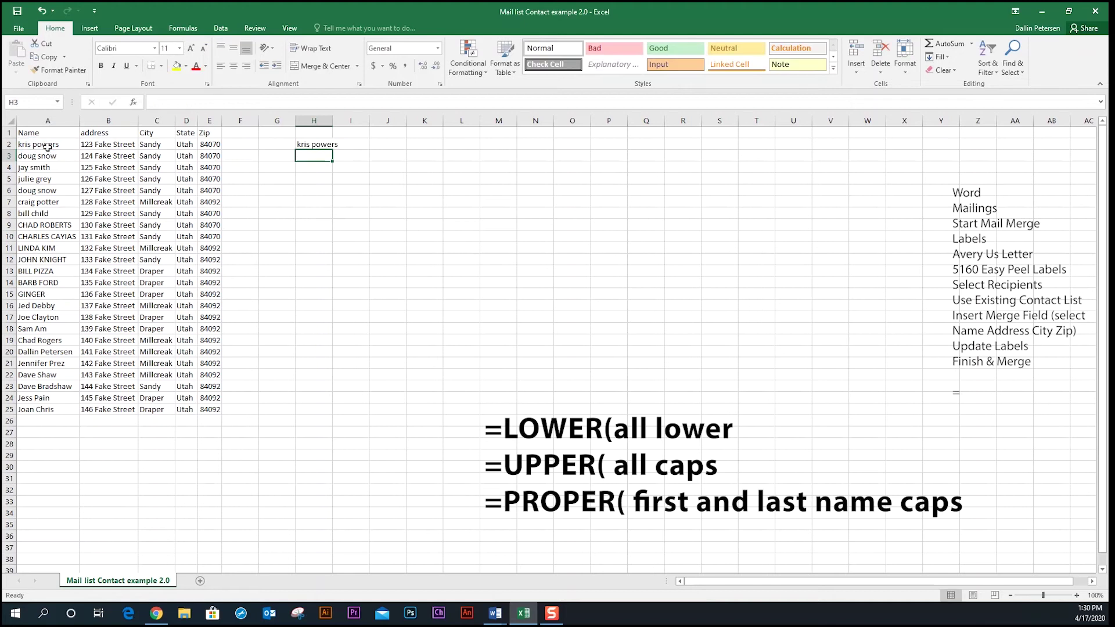
Fill the LOWER formula from H2 down through H25.
click(313, 145)
drag(332, 150, 321, 417)
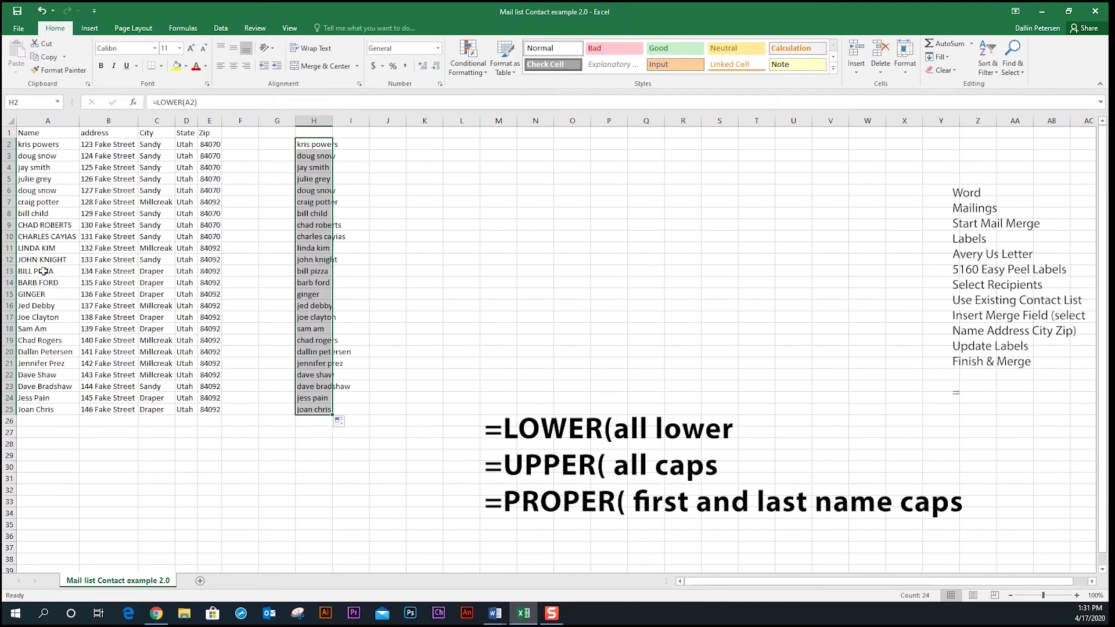
click(402, 410)
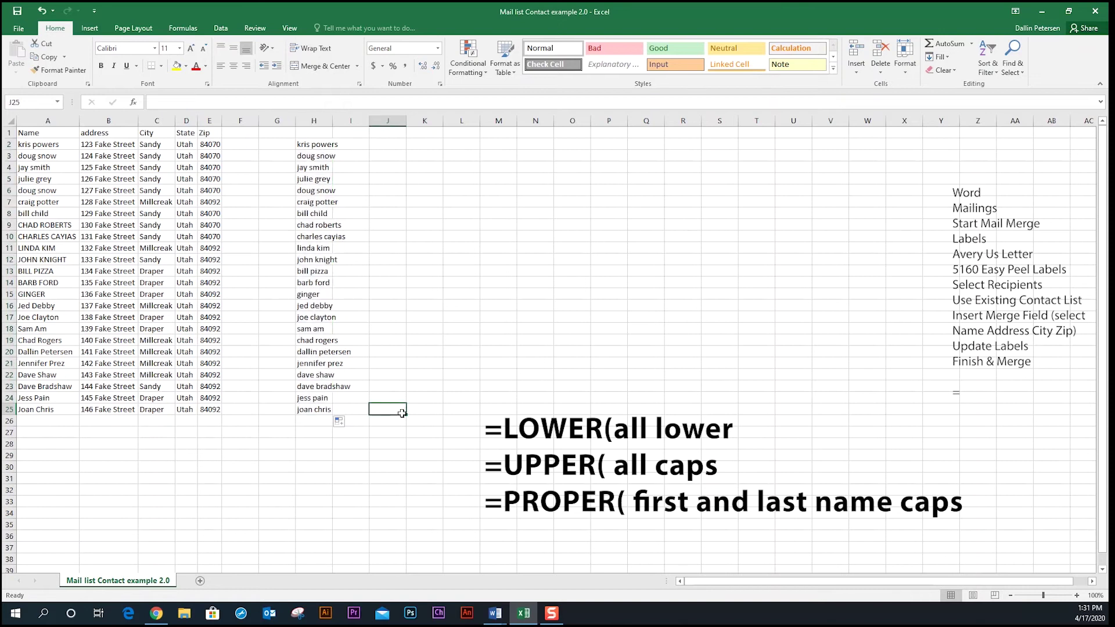
Enter the formula =UPPER(A2) in cell J2 to convert the first name entry to all capitals.
click(396, 147)
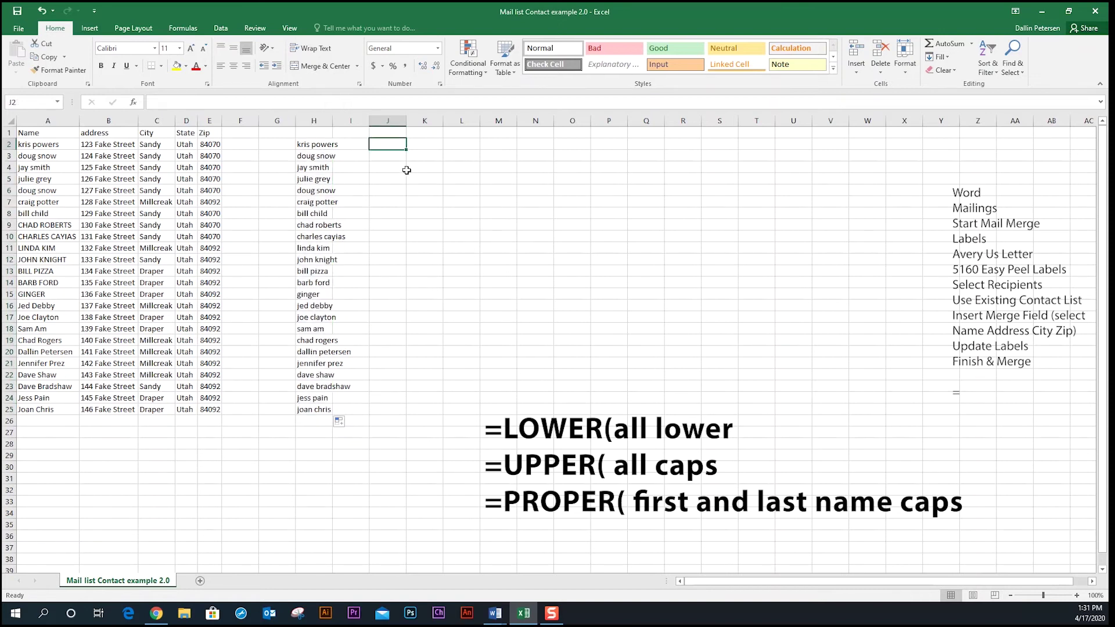
text(=)
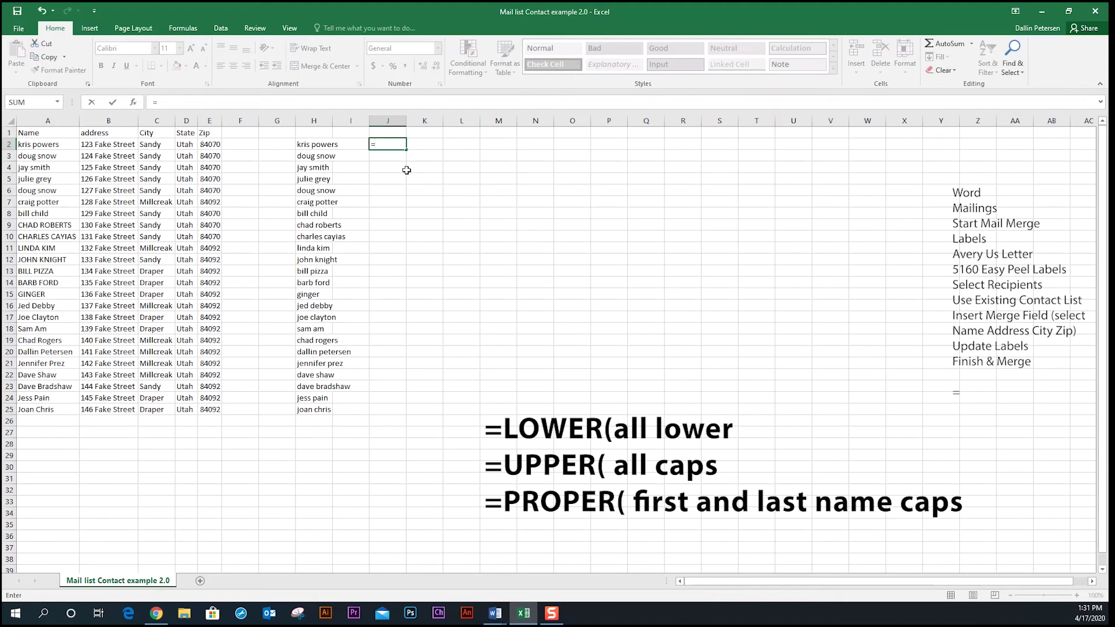
text(up)
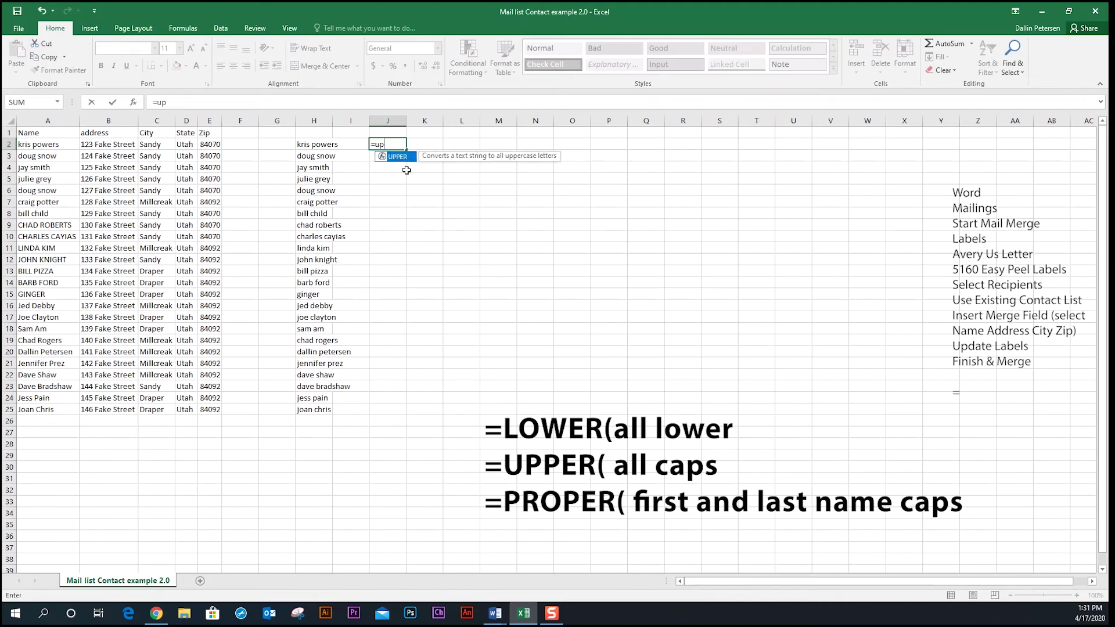
key(Tab)
click(67, 144)
key(Return)
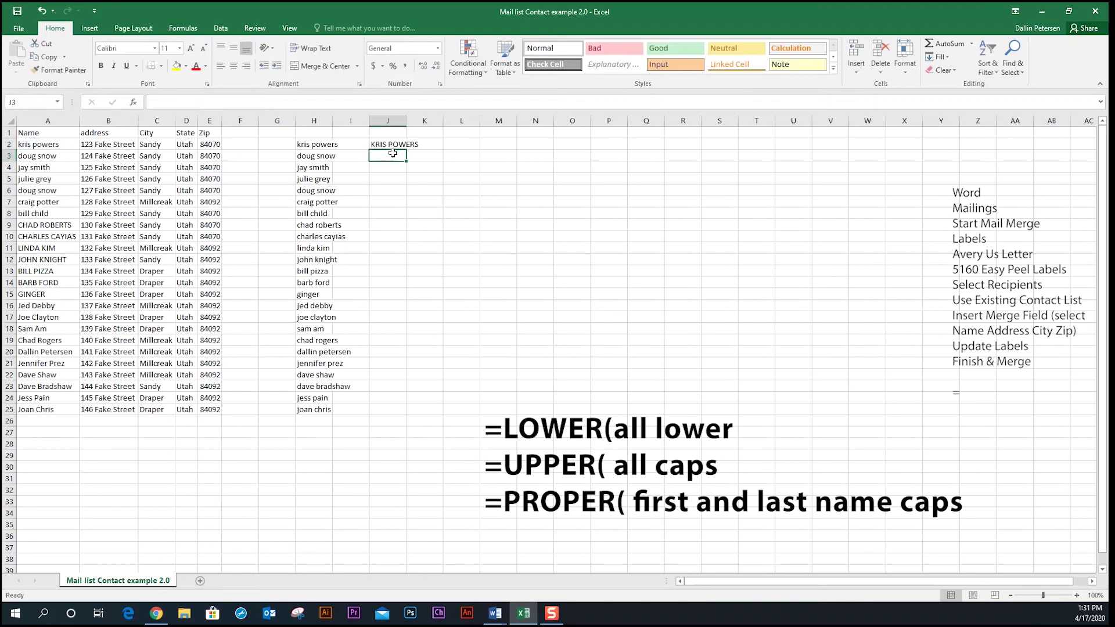
Fill the UPPER formula from J2 down through J25.
click(401, 143)
drag(405, 148, 407, 418)
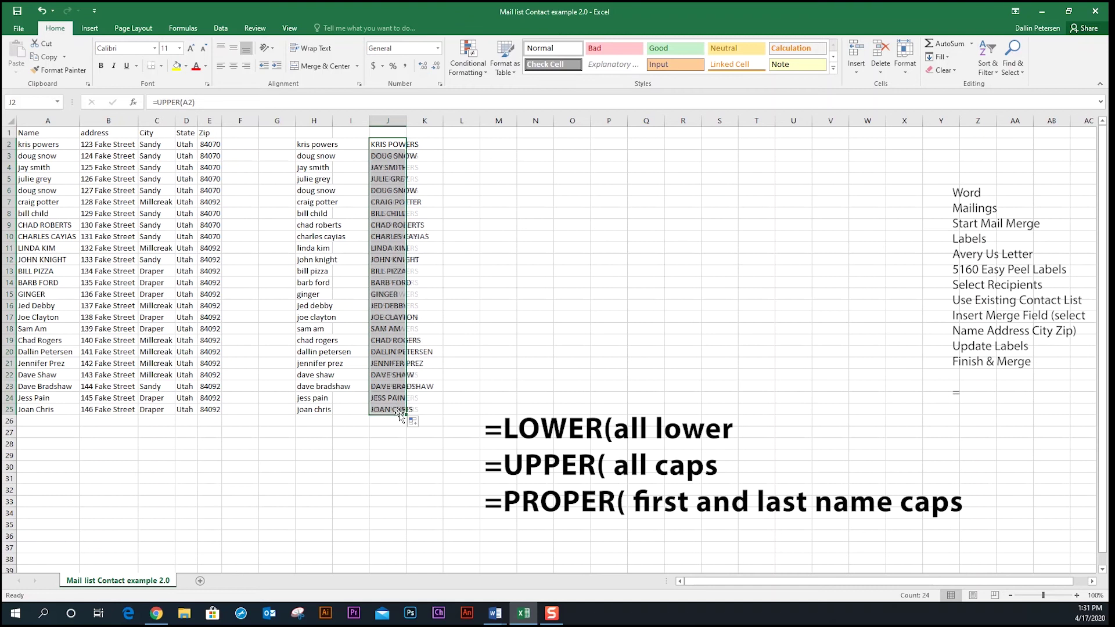
click(419, 462)
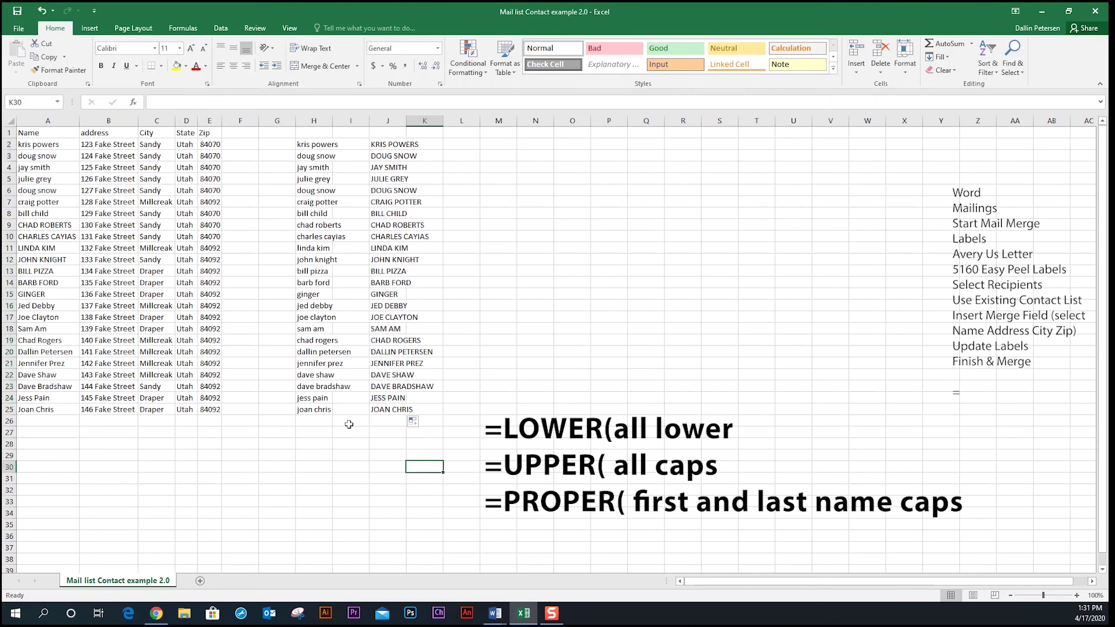
Enter the formula =PROPER(A2) in cell L2 to capitalize each word of the first name entry.
click(462, 147)
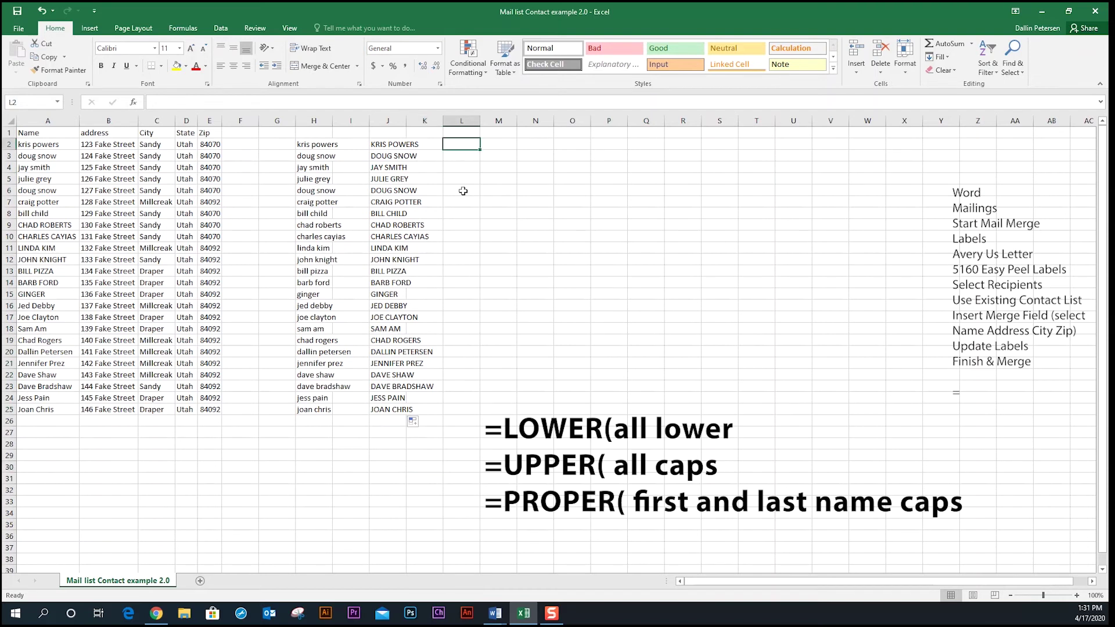
text(=)
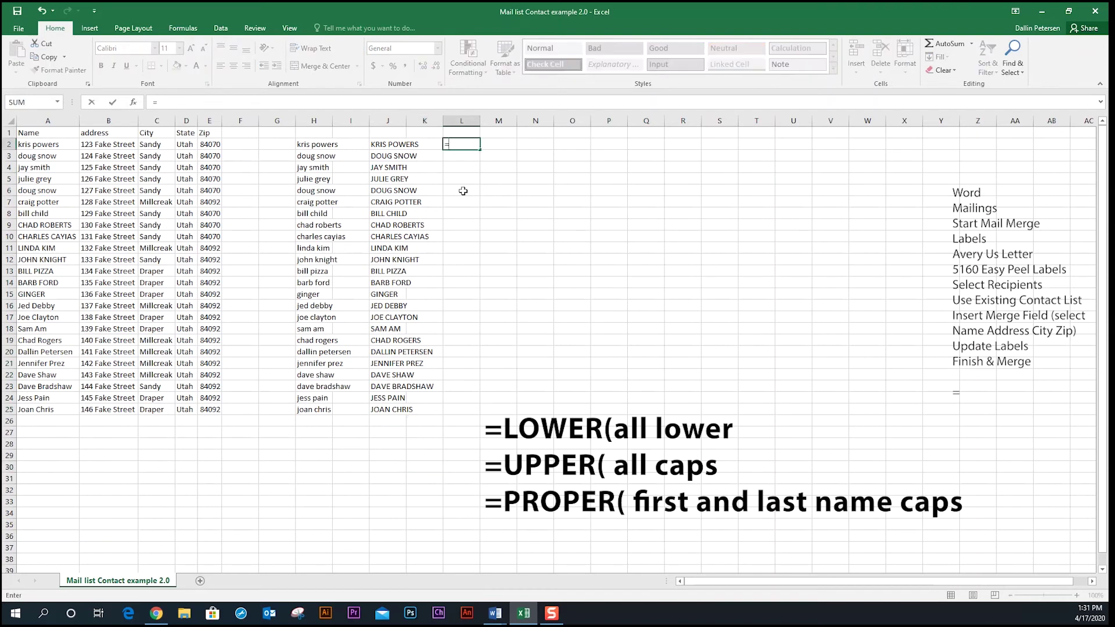
text(prop)
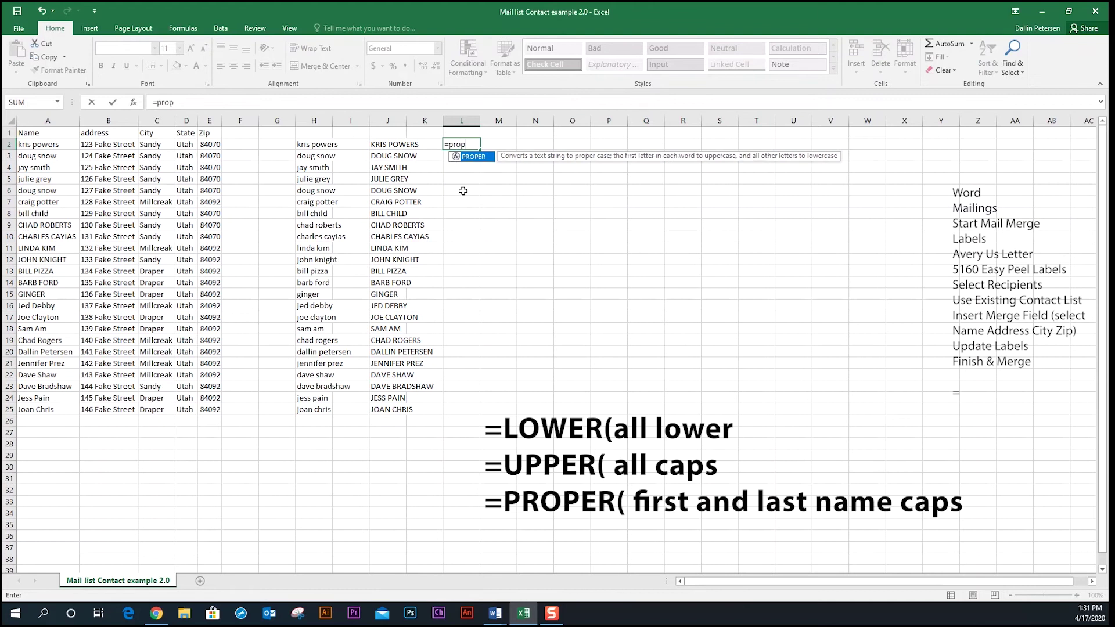
key(Tab)
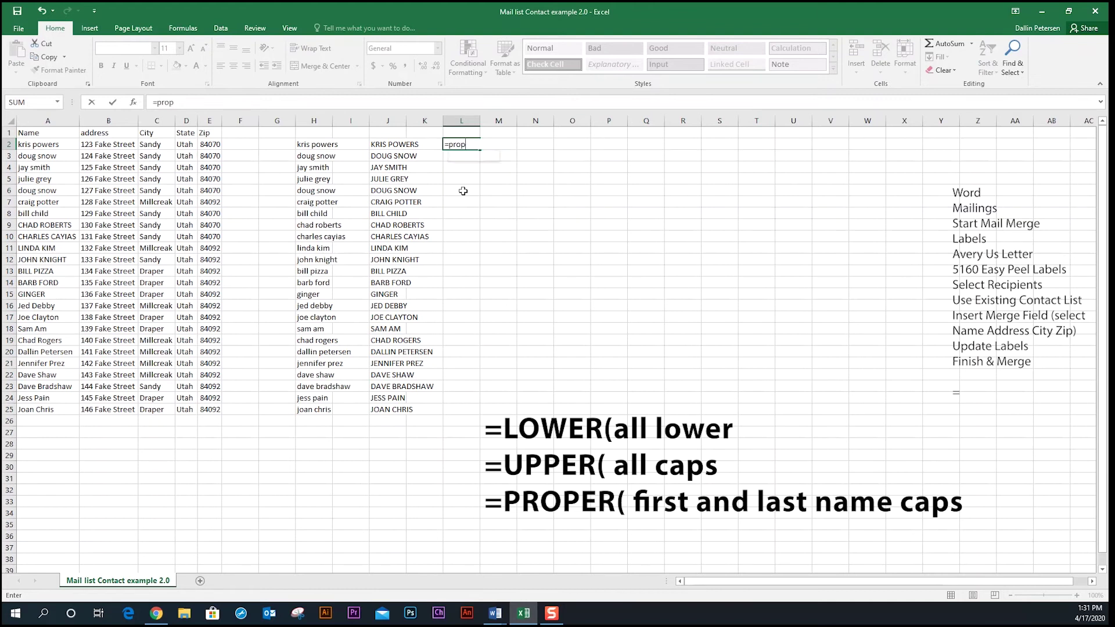
click(50, 143)
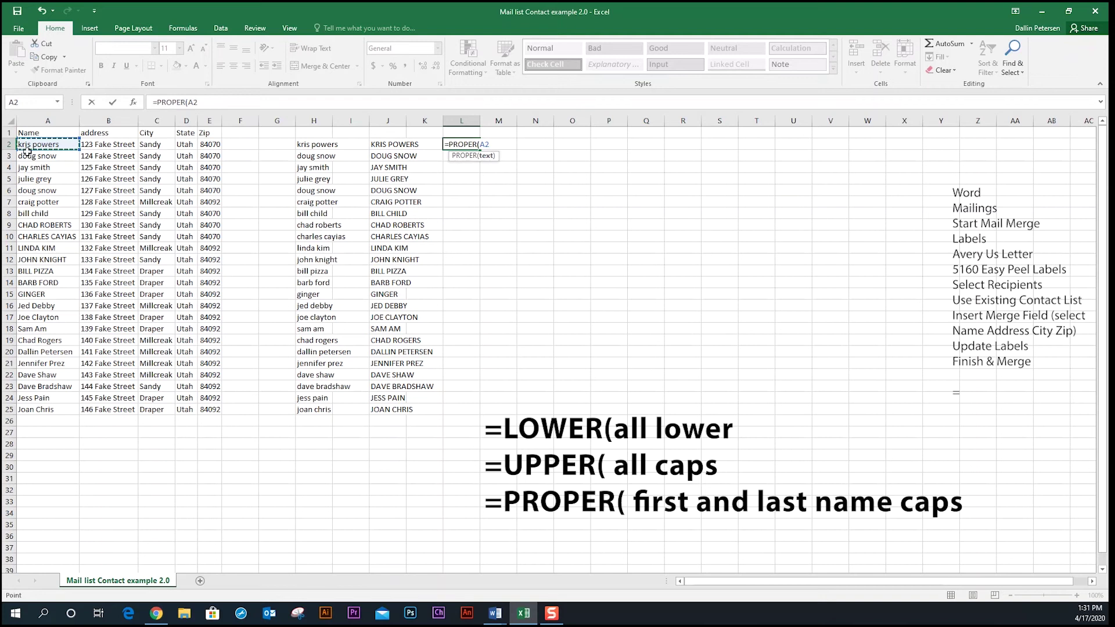
key(Return)
Fill the PROPER formula from L2 down through L25 and copy the filled range.
click(477, 145)
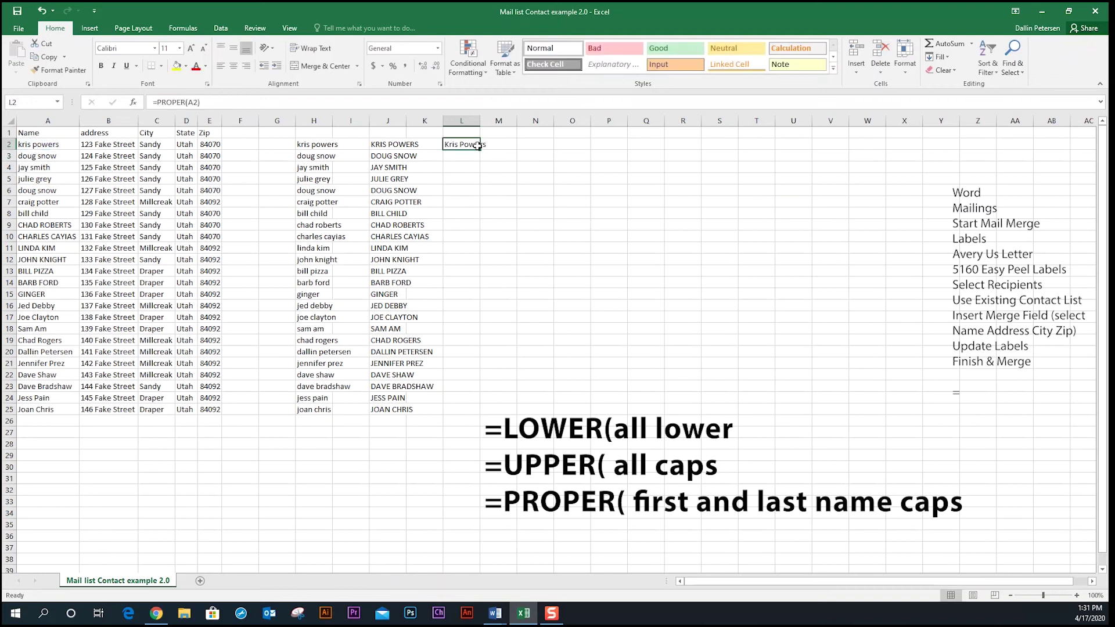
drag(483, 148, 482, 413)
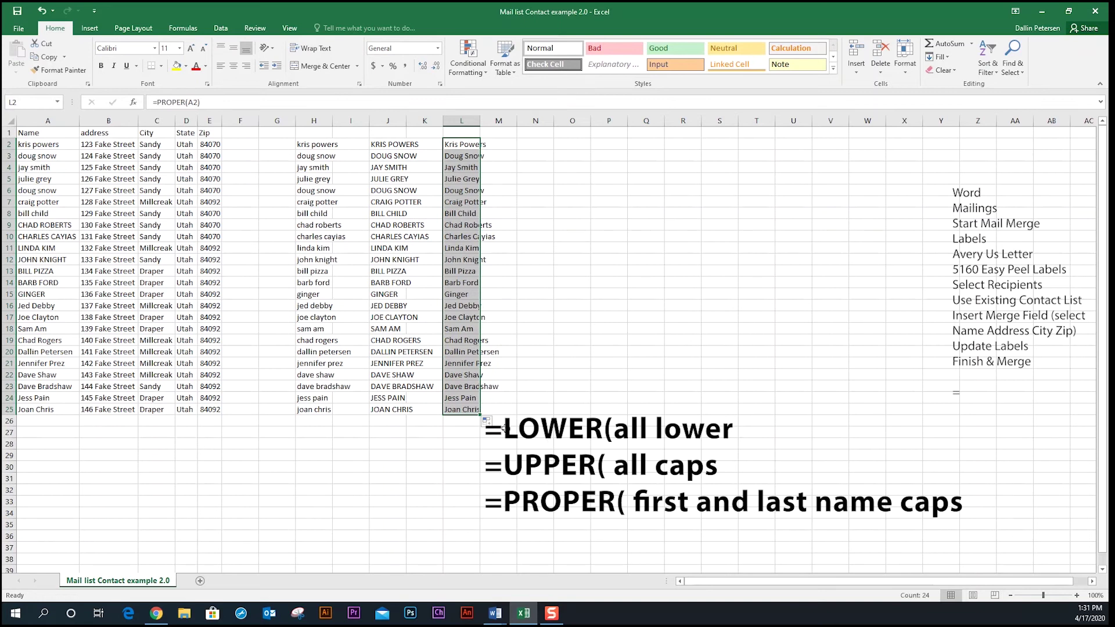
key(ctrl+c)
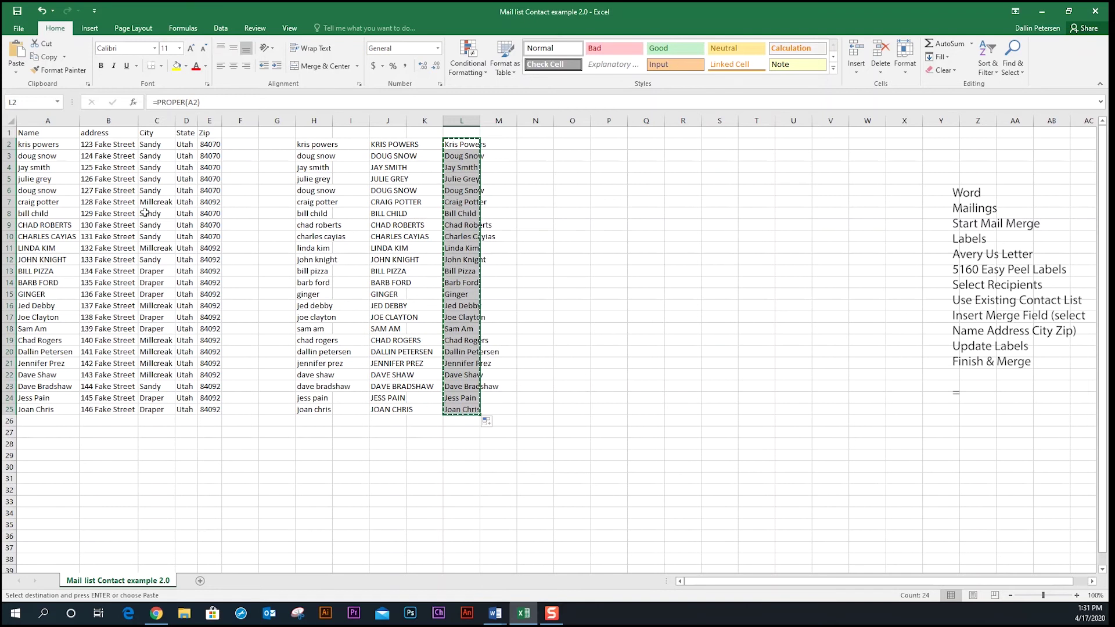
Paste the copied names as values over A2:A25 and clear the helper formulas in columns H to L.
right_click(54, 145)
click(96, 195)
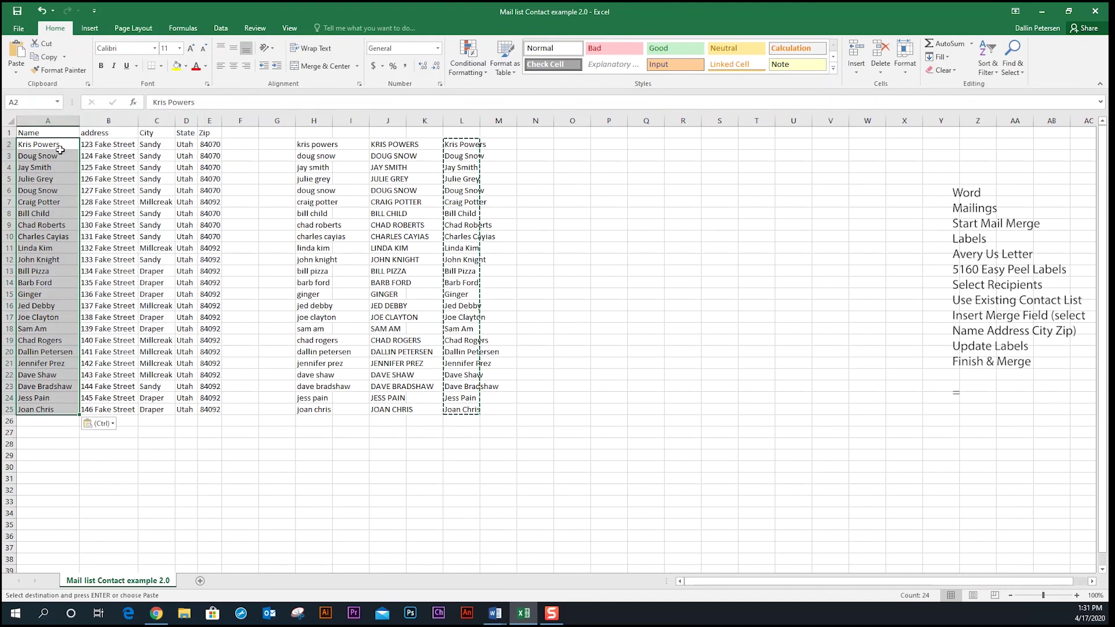
drag(311, 142, 475, 414)
key(Delete)
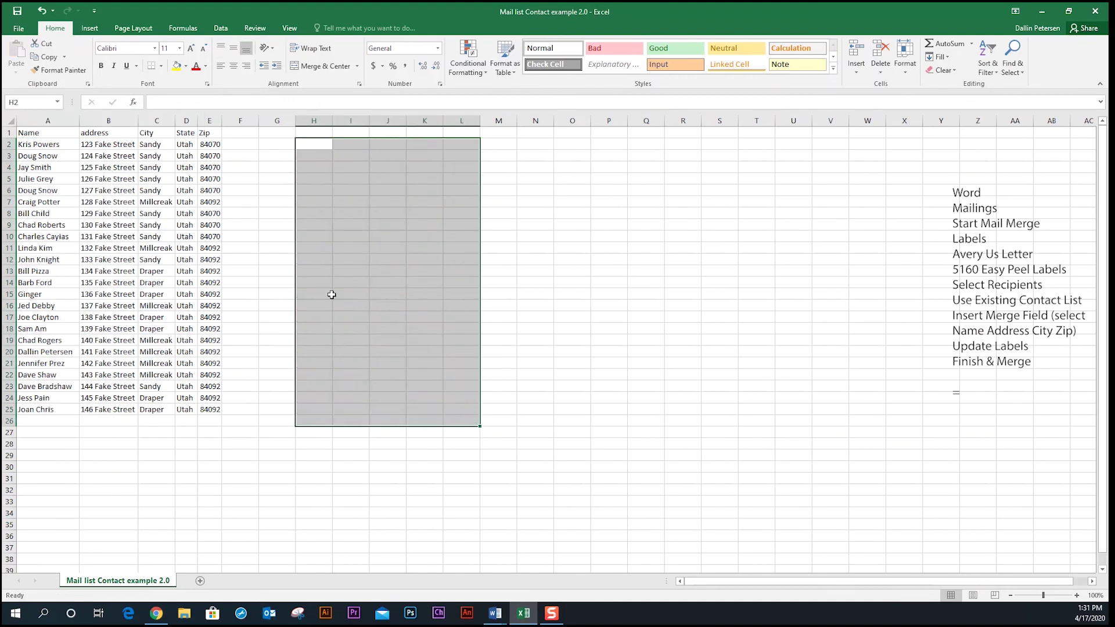
click(308, 281)
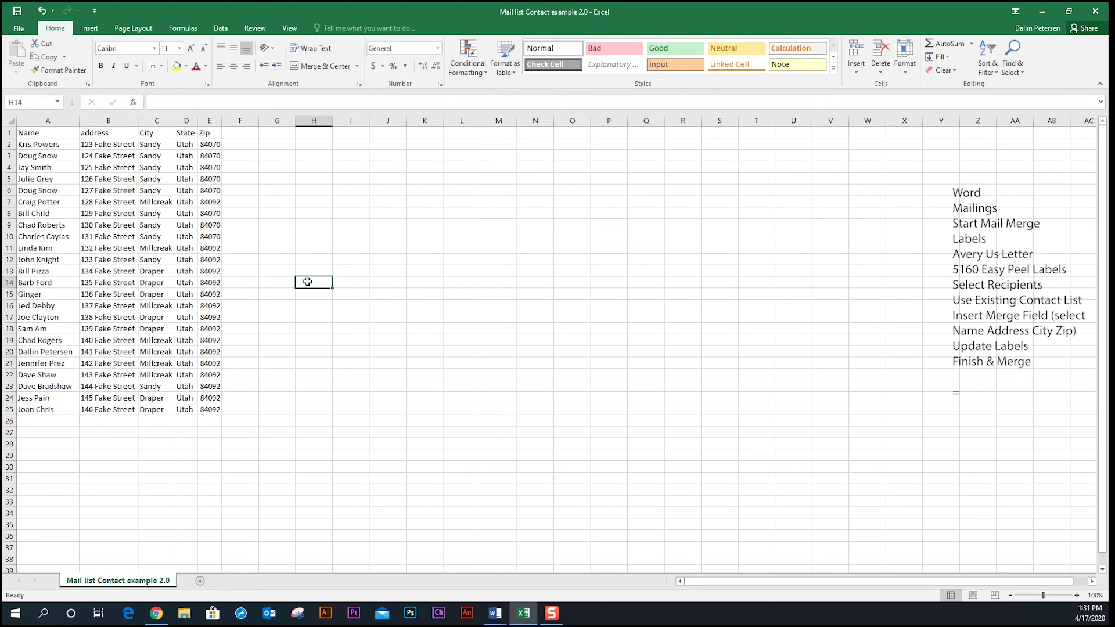
Save the workbook to the Desktop as the CSV file Mail list Contact example 2.0, replacing the existing file and keeping the CSV format.
click(17, 29)
click(27, 145)
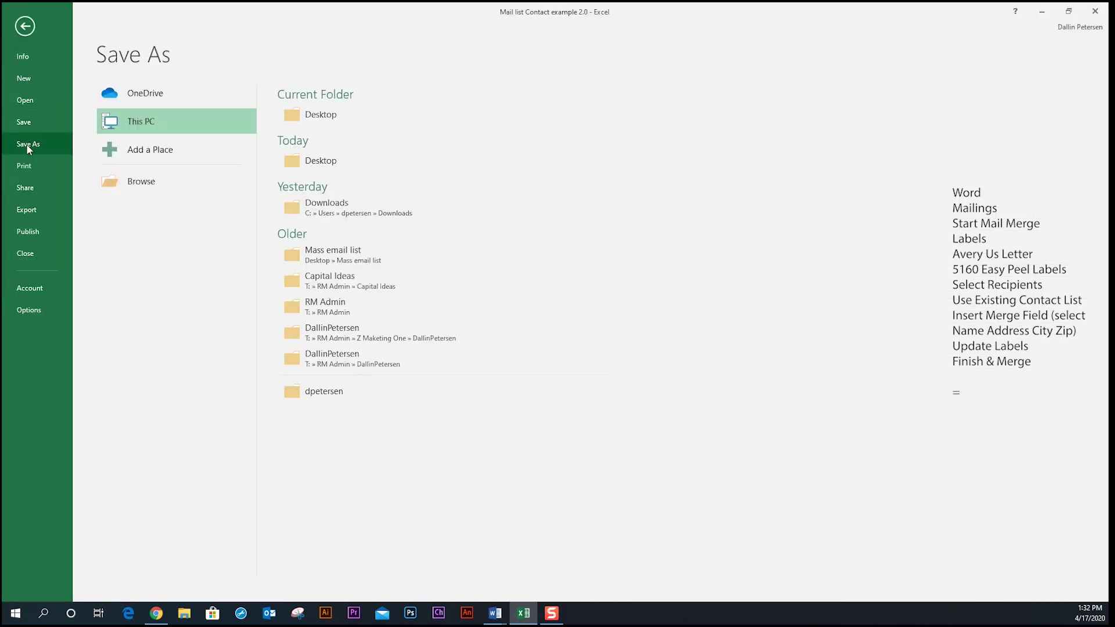
click(309, 118)
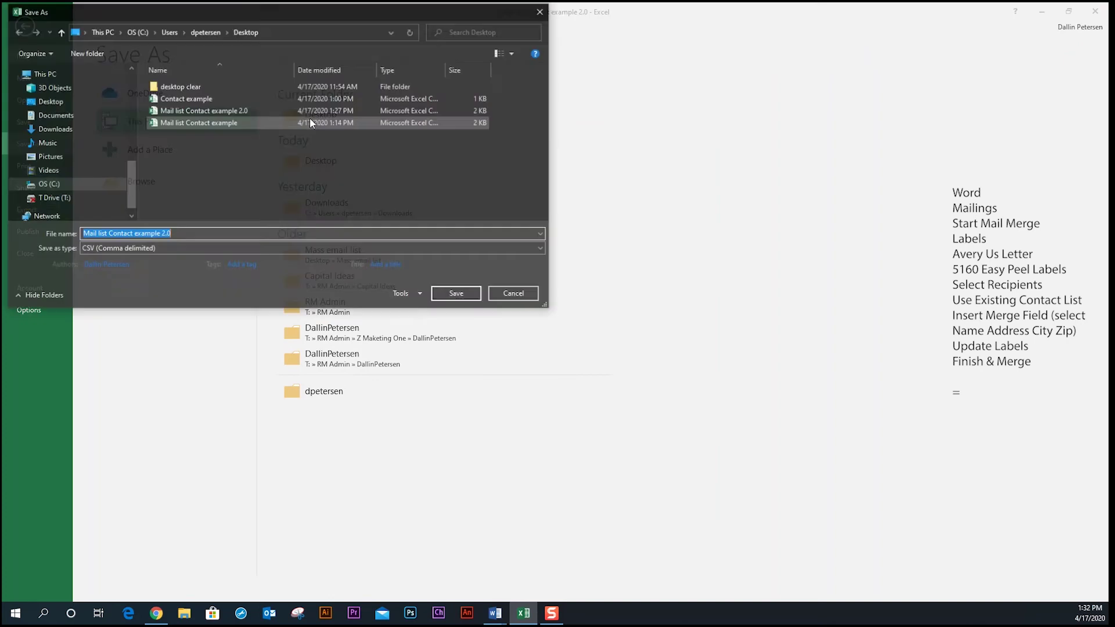
click(458, 294)
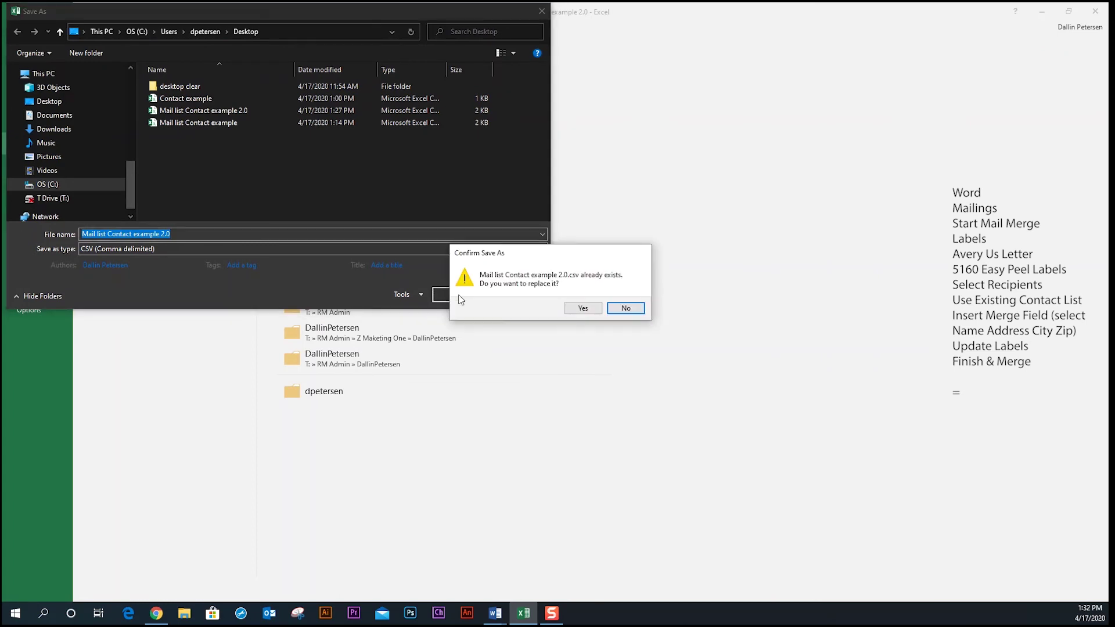
click(576, 308)
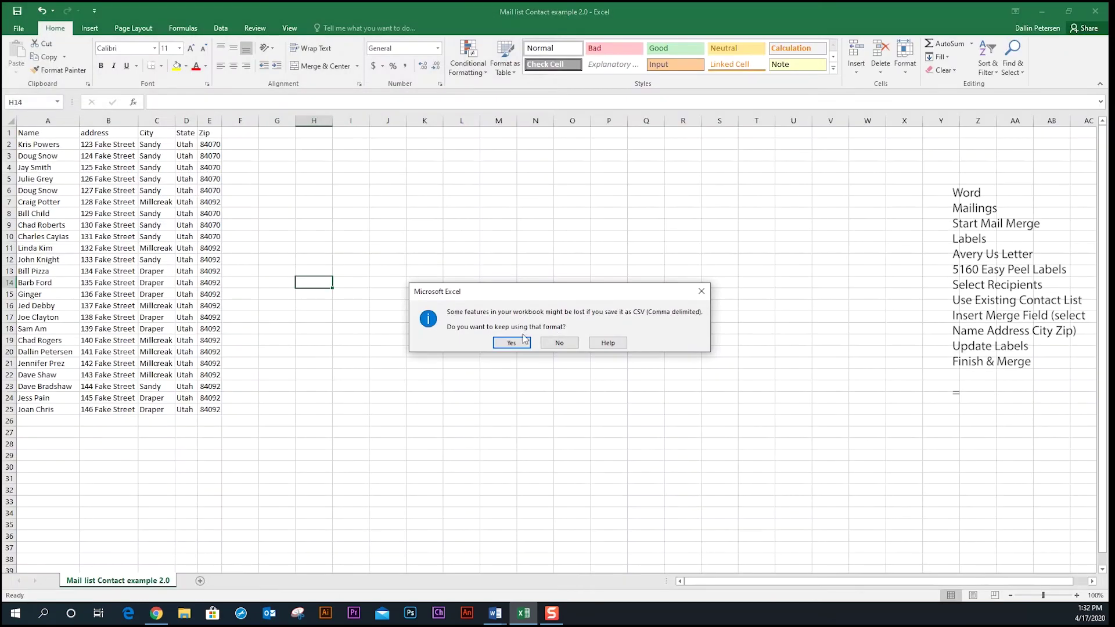
click(509, 341)
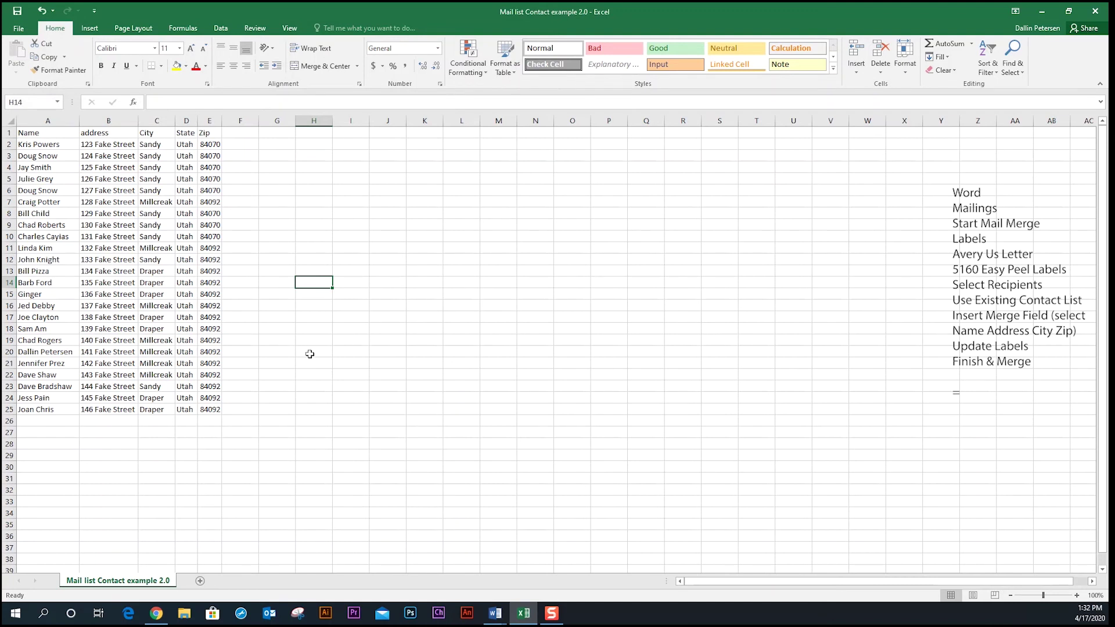
Open a blank document in Word 2016 and arrange it side by side with the Excel workbook.
key(super+Right)
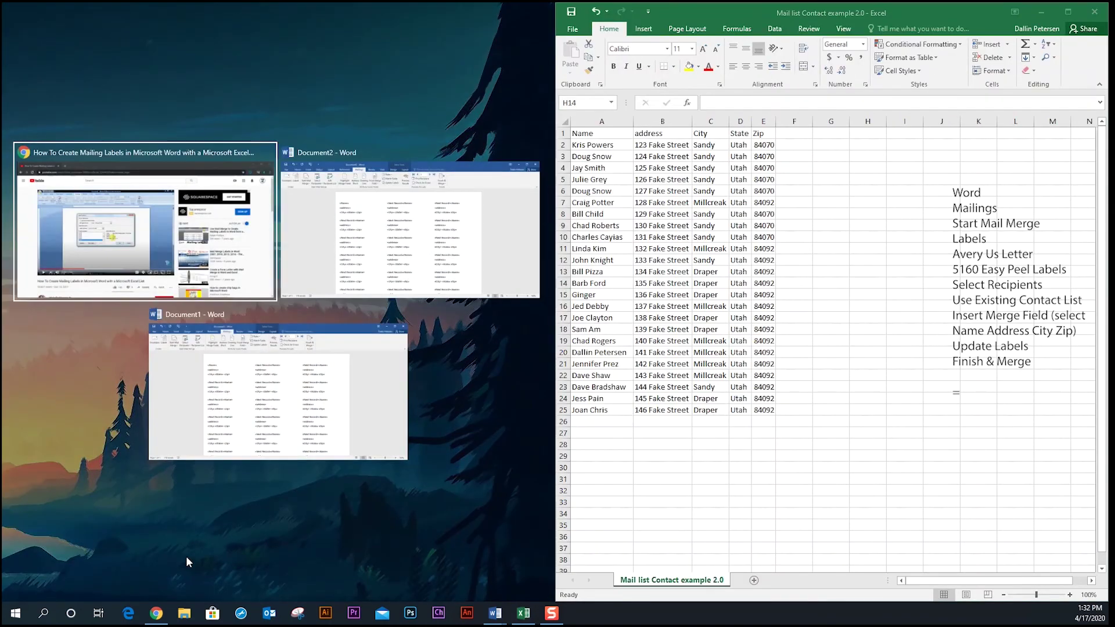
click(103, 584)
click(39, 614)
text(word 2016)
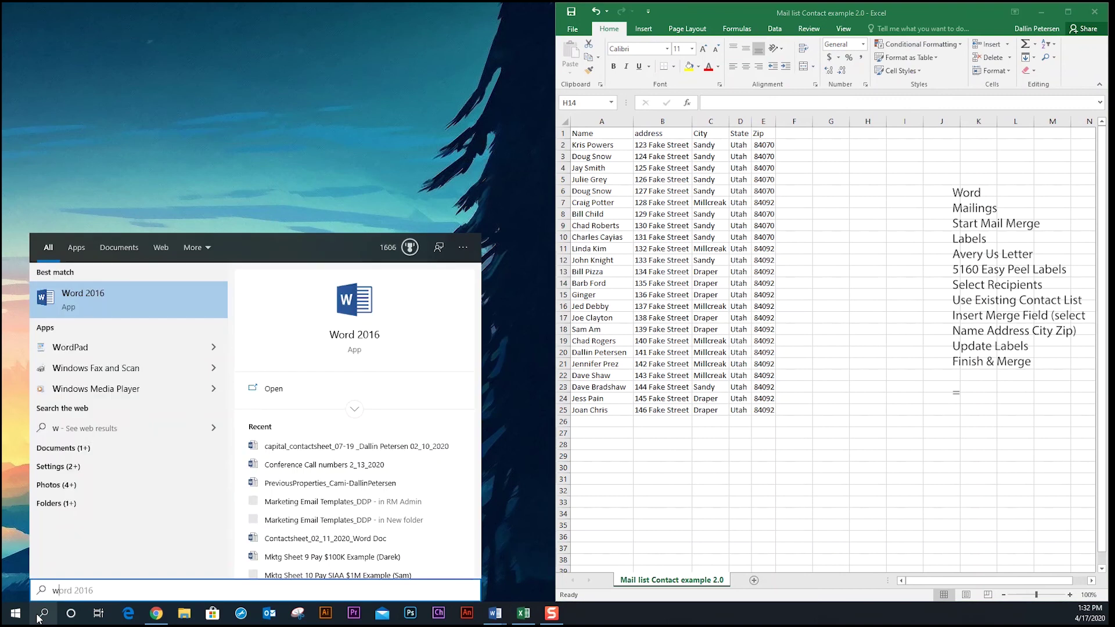
click(92, 305)
click(426, 199)
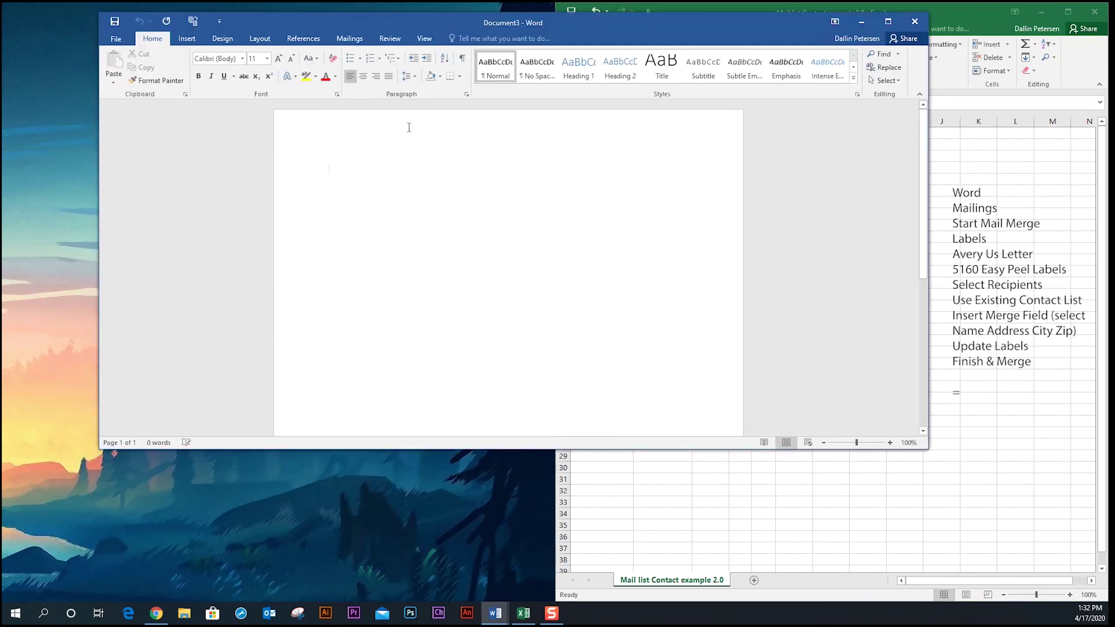
key(super+Left)
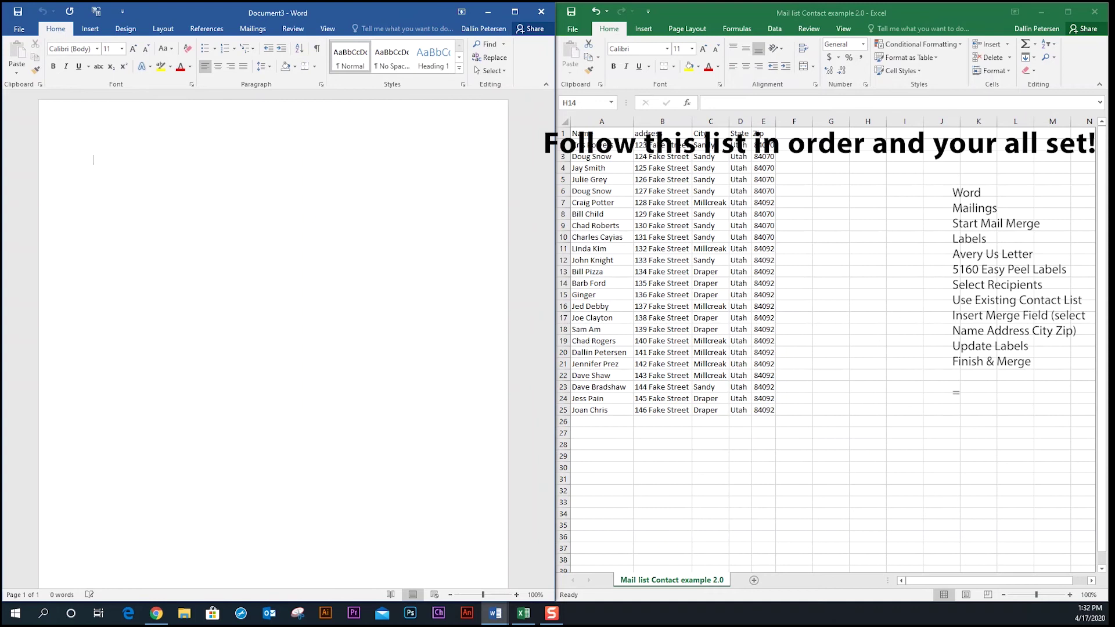
click(253, 29)
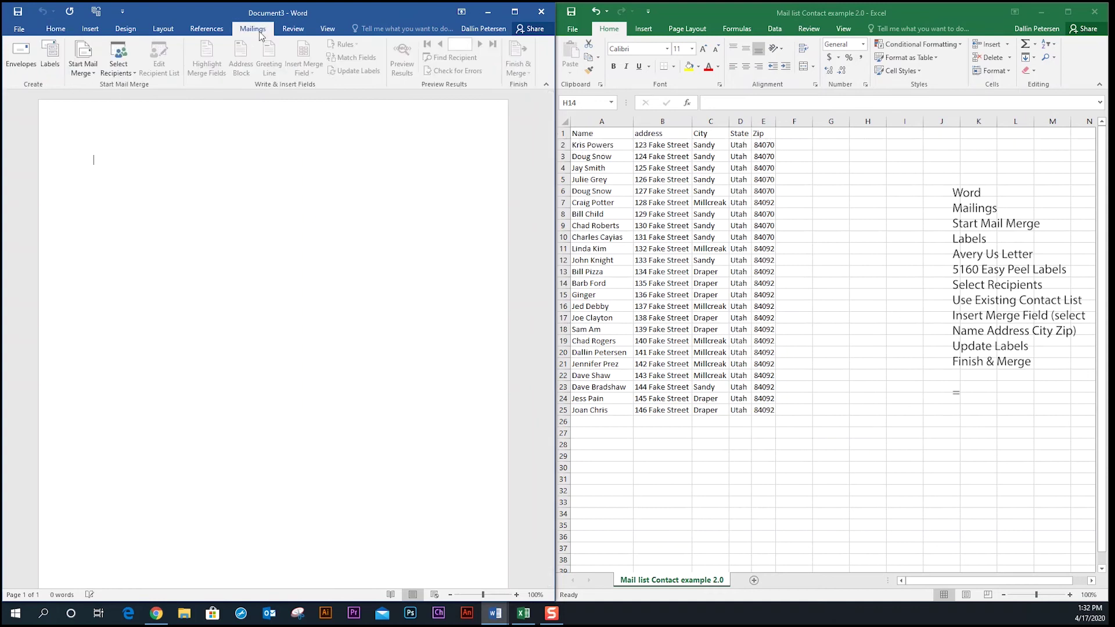
click(86, 79)
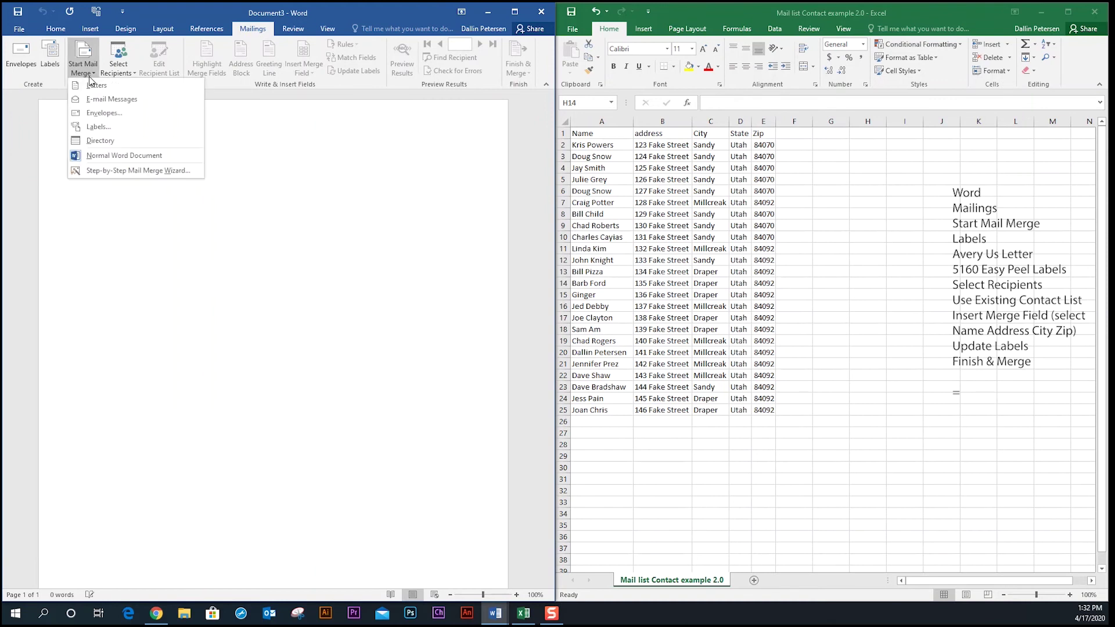
click(98, 128)
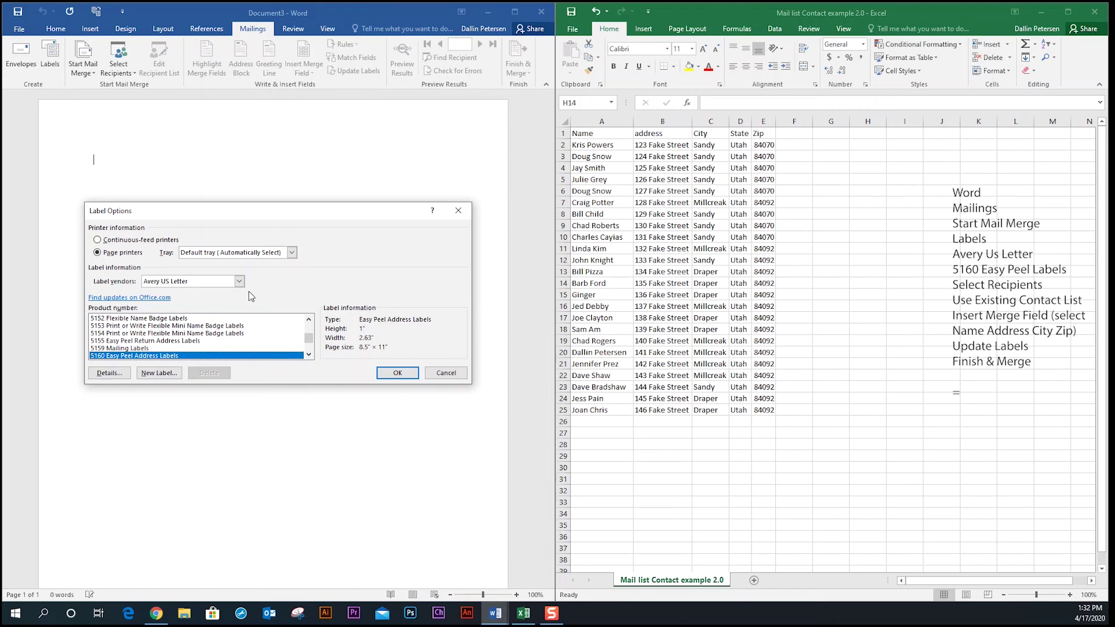
drag(310, 339, 311, 338)
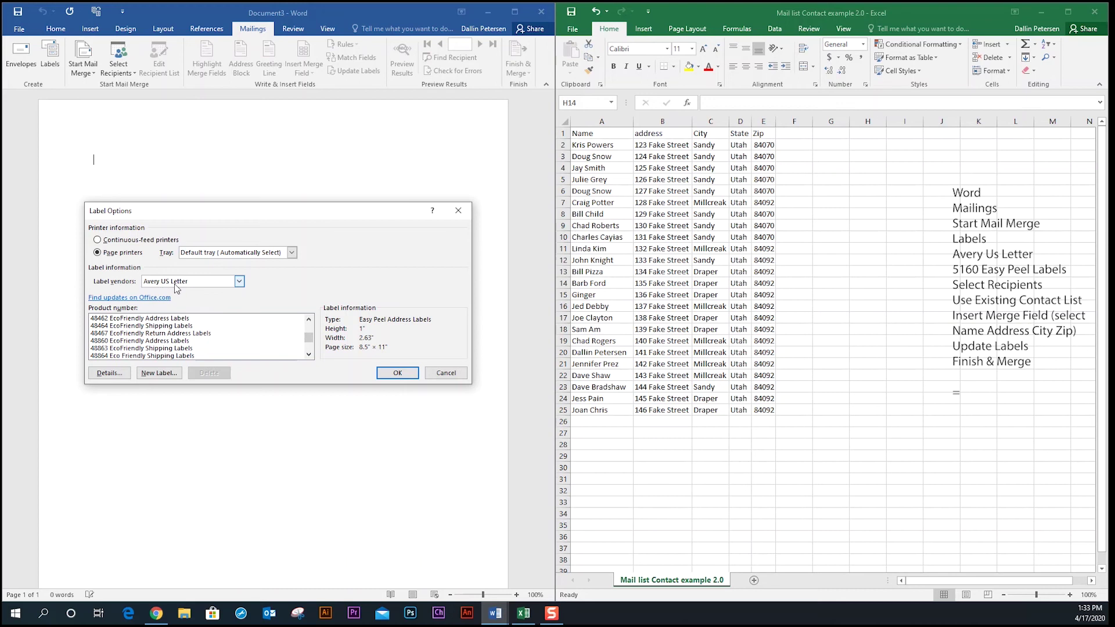
click(239, 283)
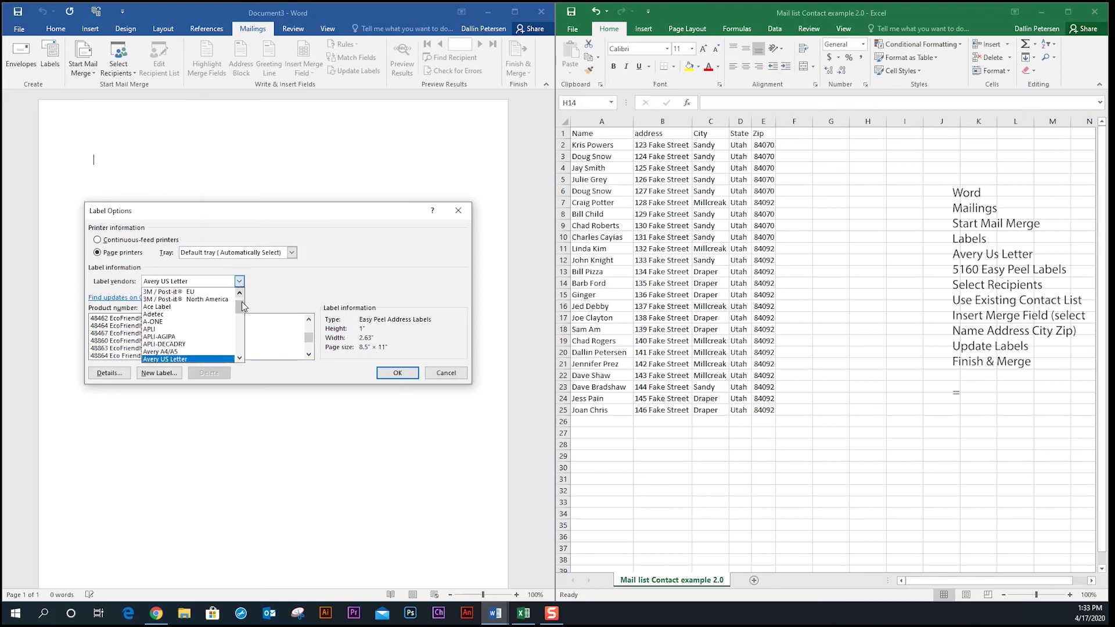
mouse_move(241, 307)
mouse_down()
mouse_move(243, 340)
mouse_move(239, 306)
mouse_up()
click(293, 297)
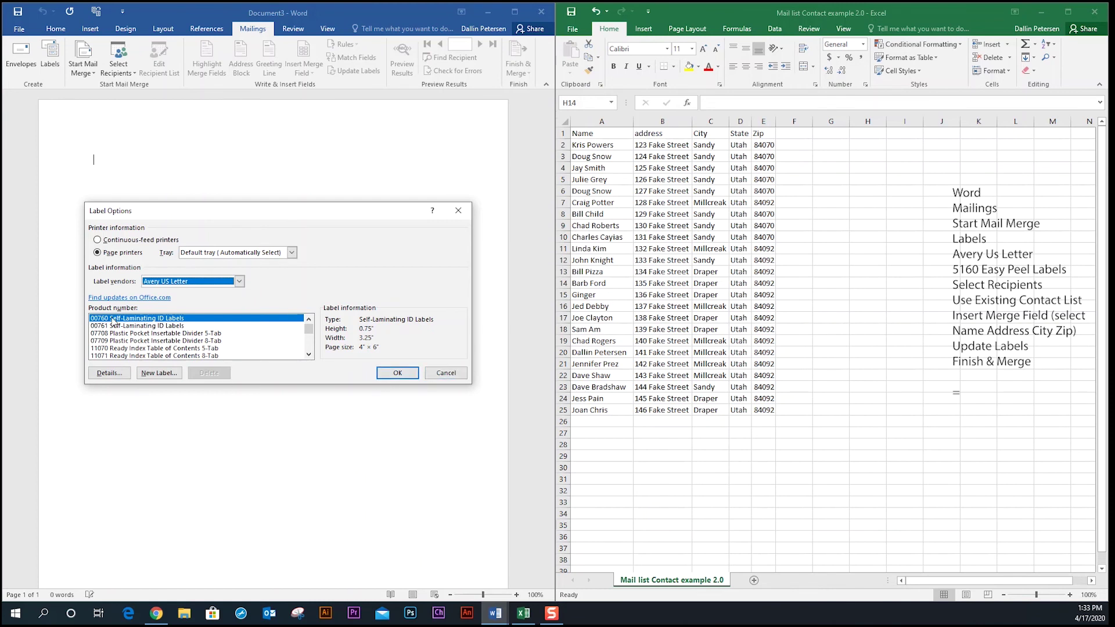
click(441, 372)
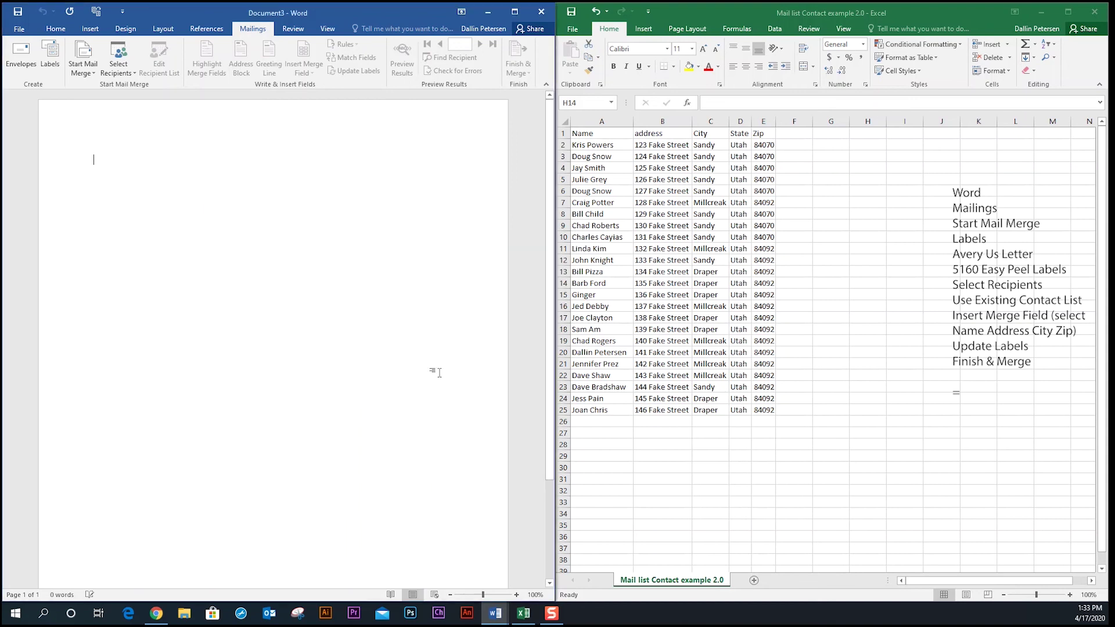
Start a labels mail merge using the Avery US Letter vendor and the 5160 Easy Peel Address Labels.
click(83, 61)
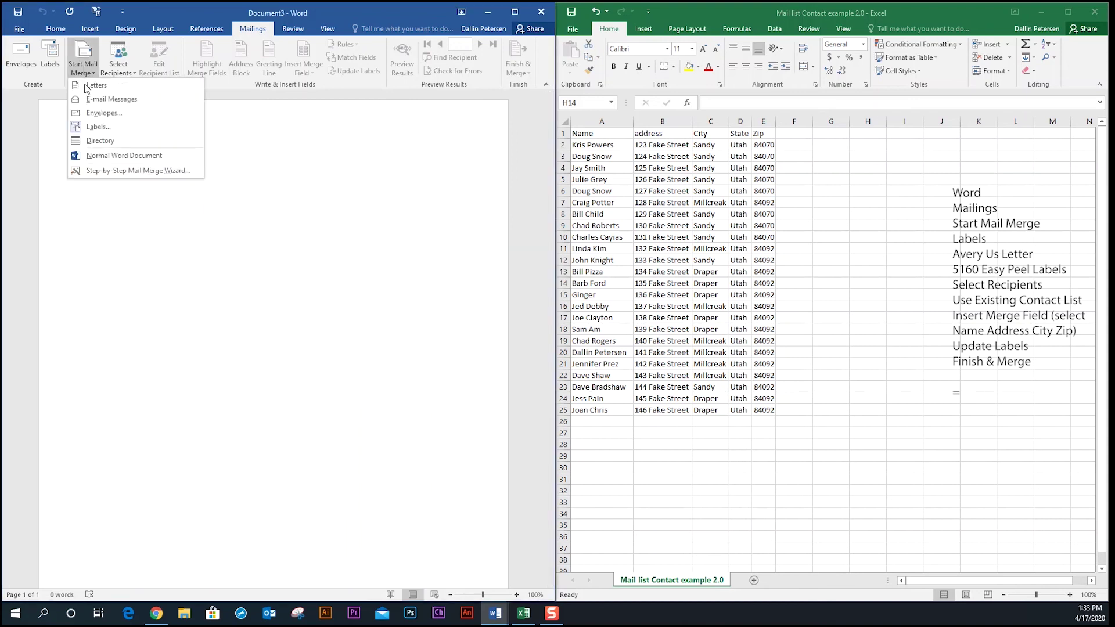
click(96, 128)
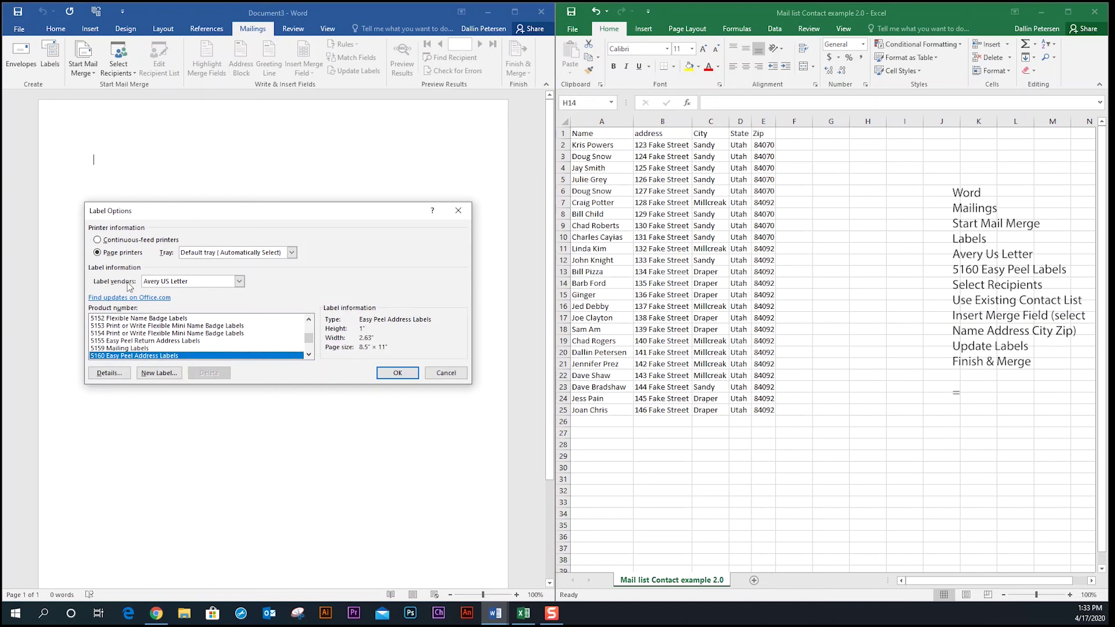
click(398, 373)
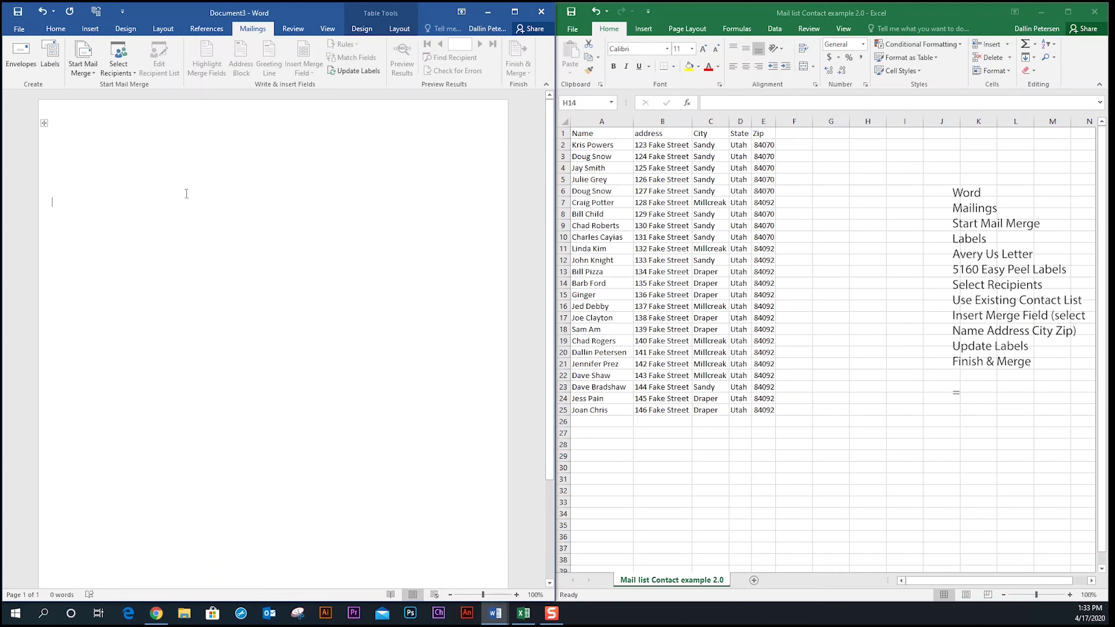
Use the existing list Mail list Contact example 2.0 from the Desktop as the merge recipients, opened as a read-only copy.
click(122, 74)
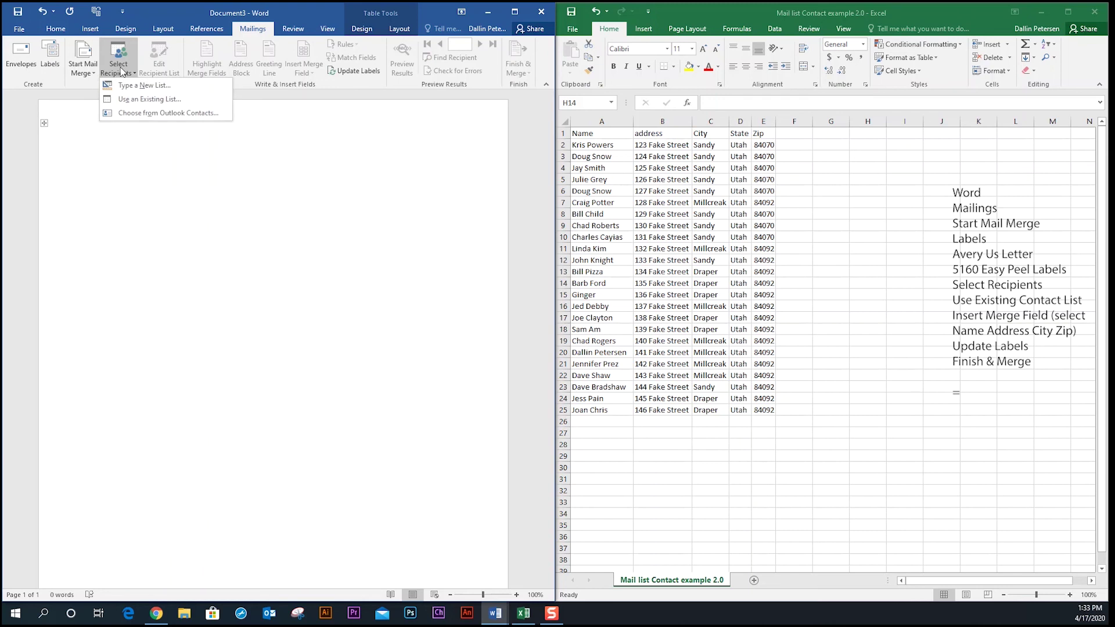
click(164, 99)
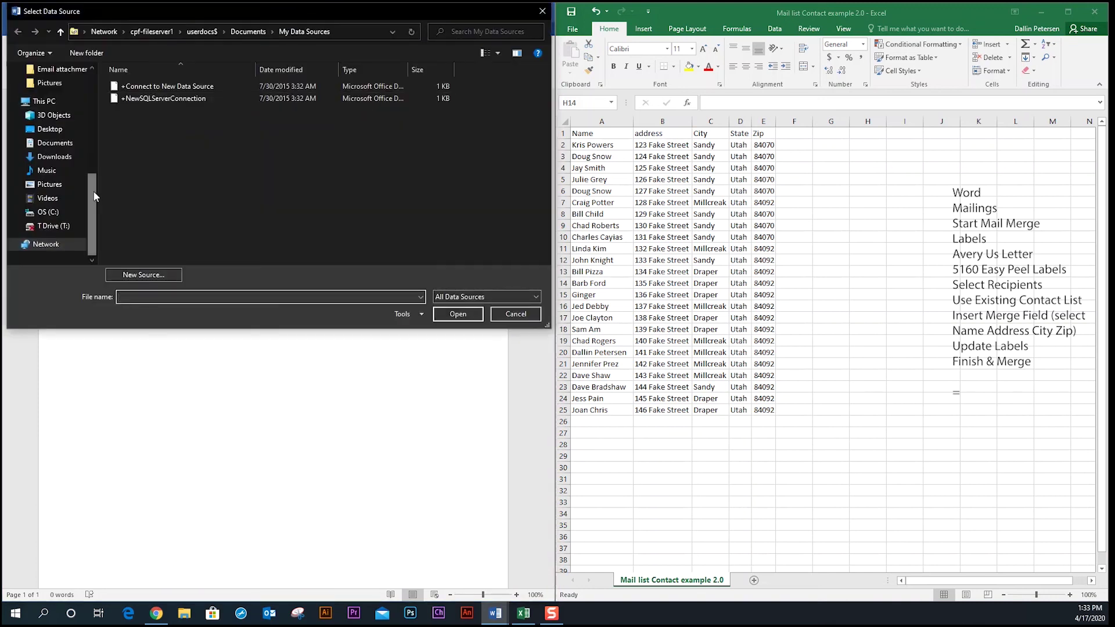
scroll(96, 109, up, 5)
scroll(96, 109, up, 1)
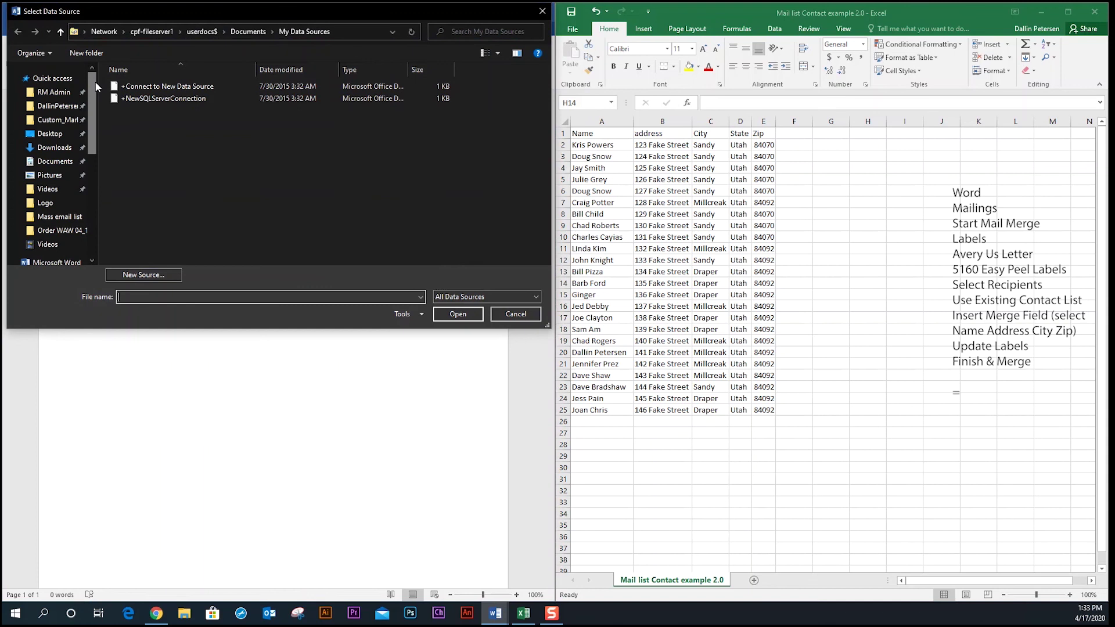
click(60, 137)
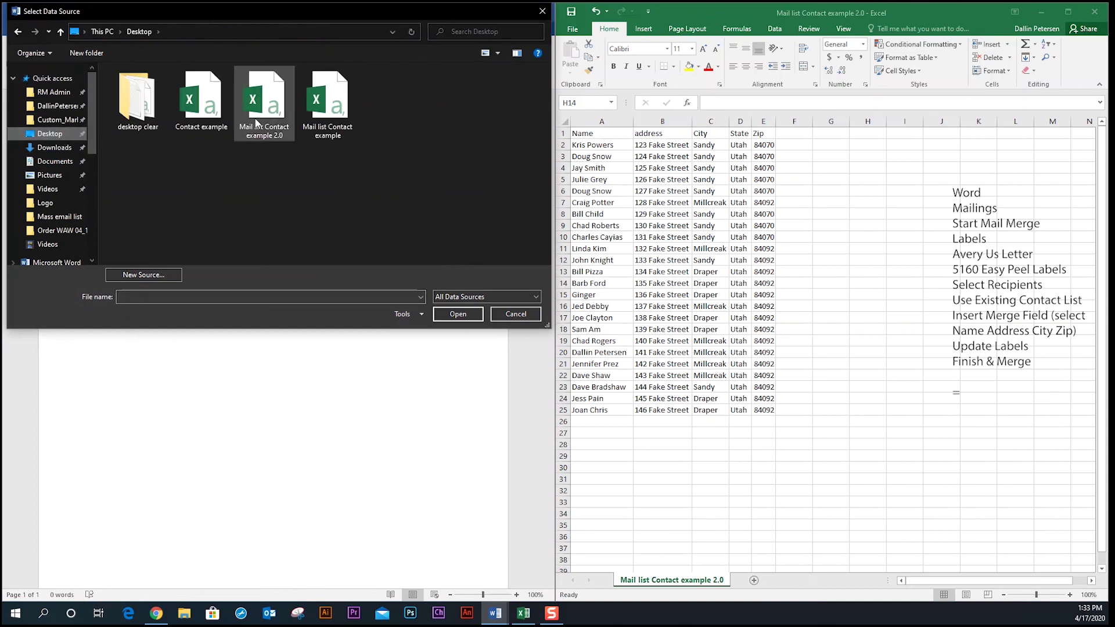
click(256, 122)
click(457, 314)
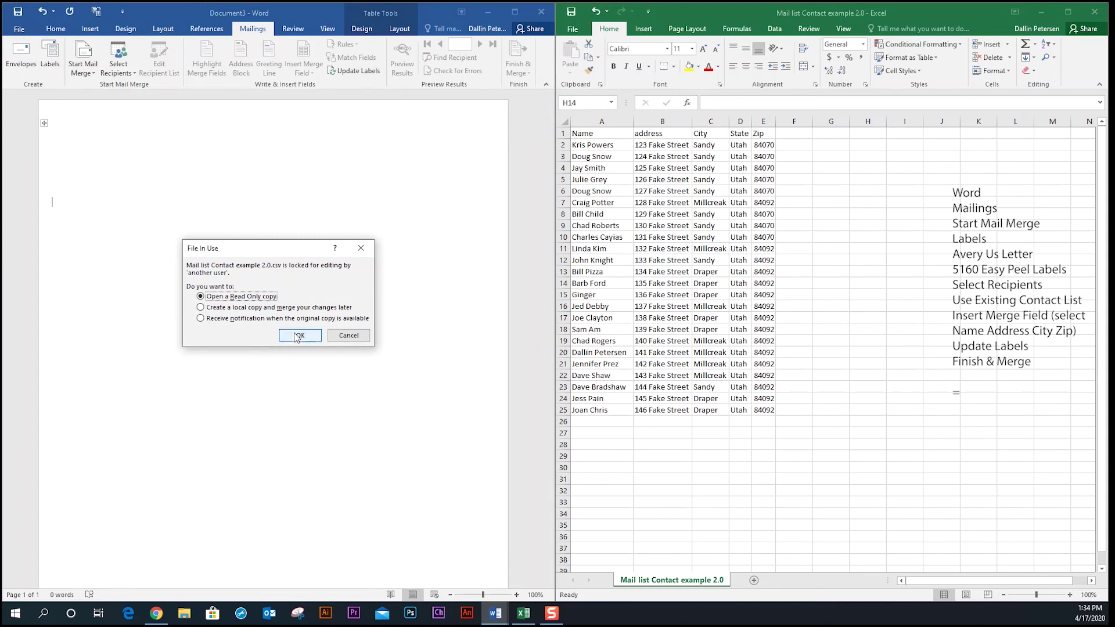
click(297, 335)
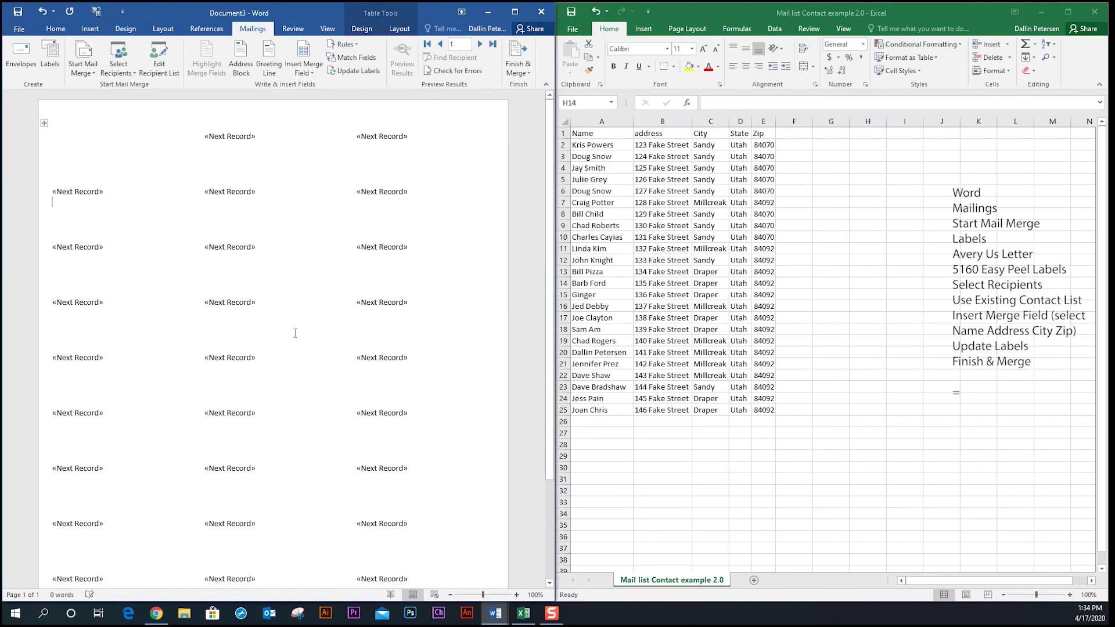
Insert the Name and address merge fields on separate lines in the first label, and start a third line.
click(80, 133)
scroll(145, 388, down, 2)
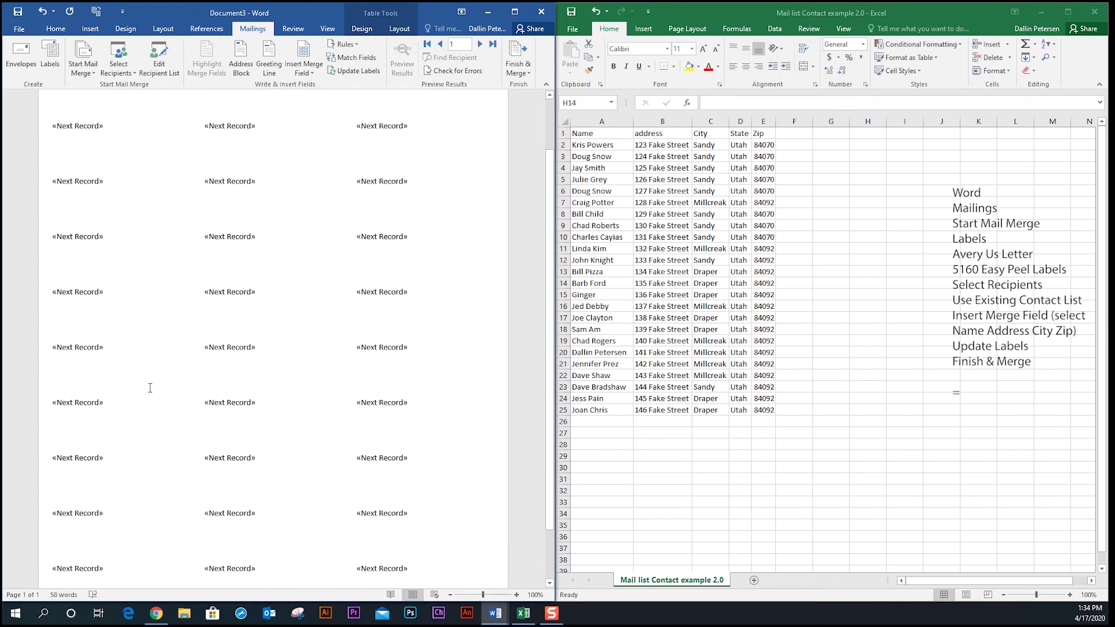
scroll(149, 389, up, 2)
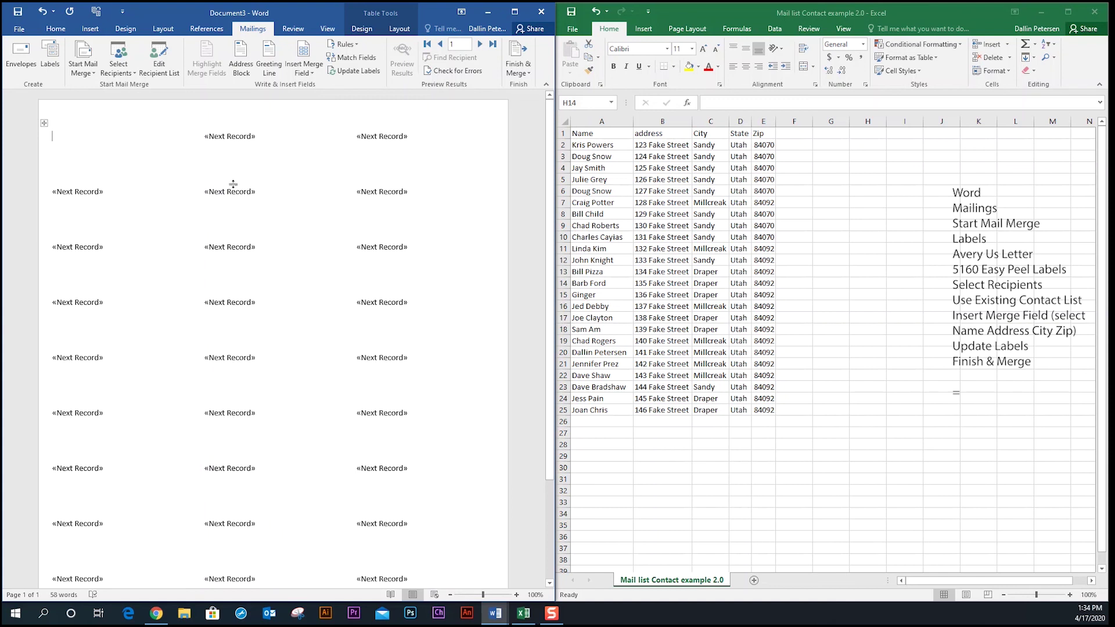
click(312, 74)
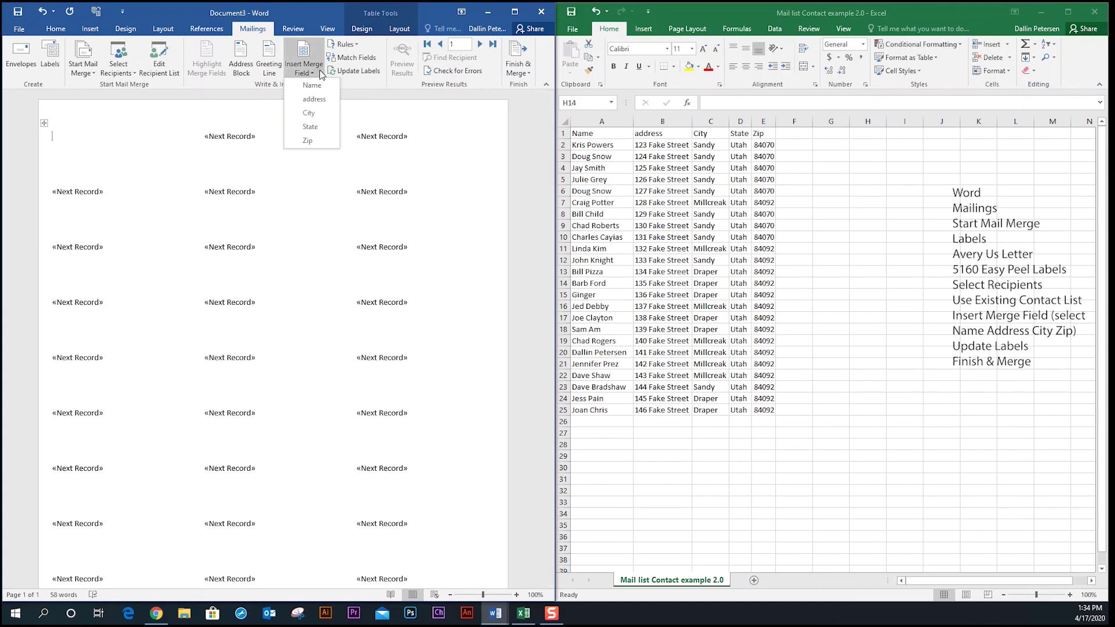
click(314, 85)
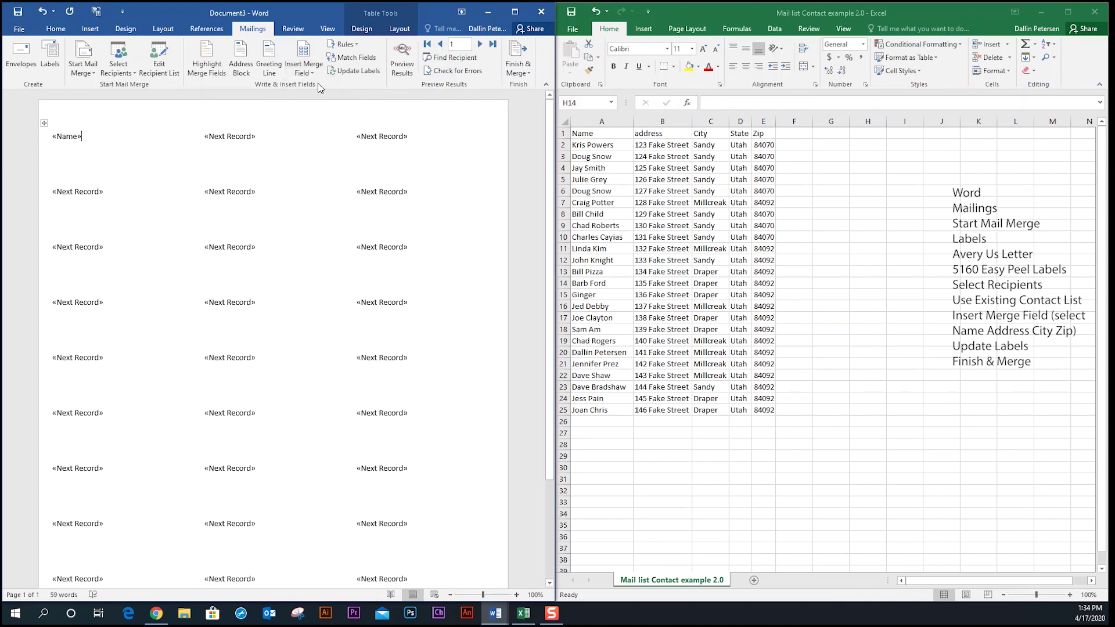
key(Return)
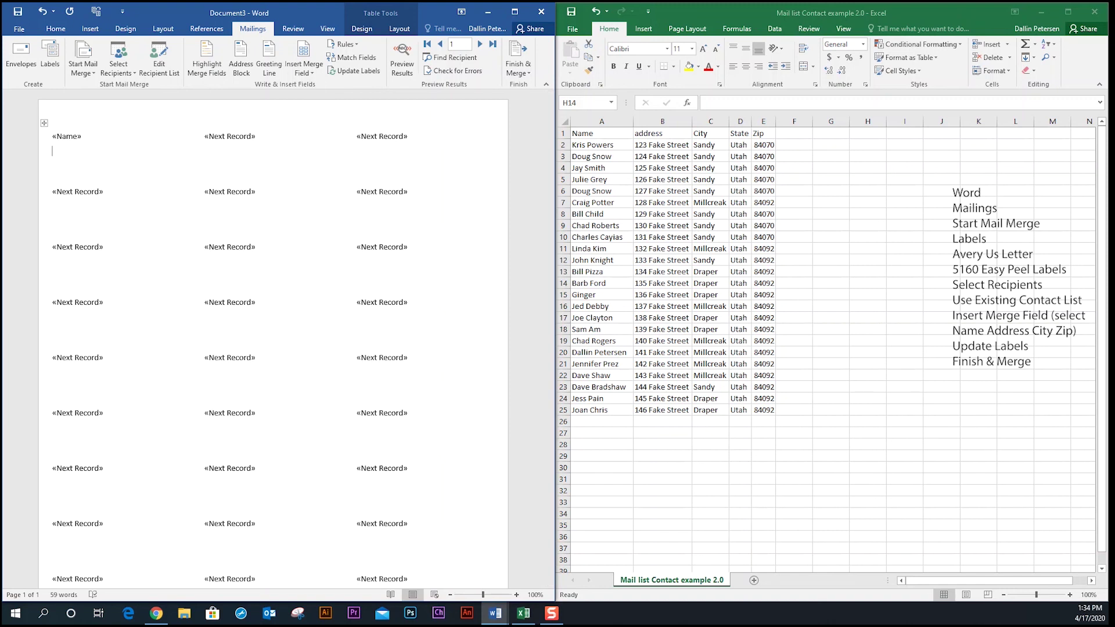
click(314, 72)
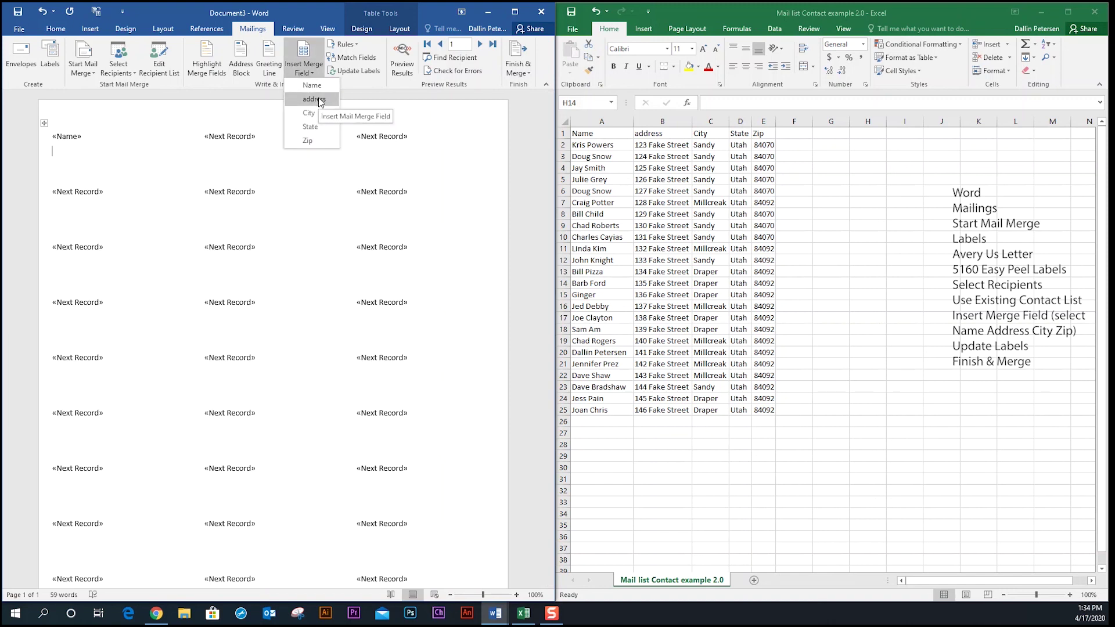
click(318, 100)
key(Return)
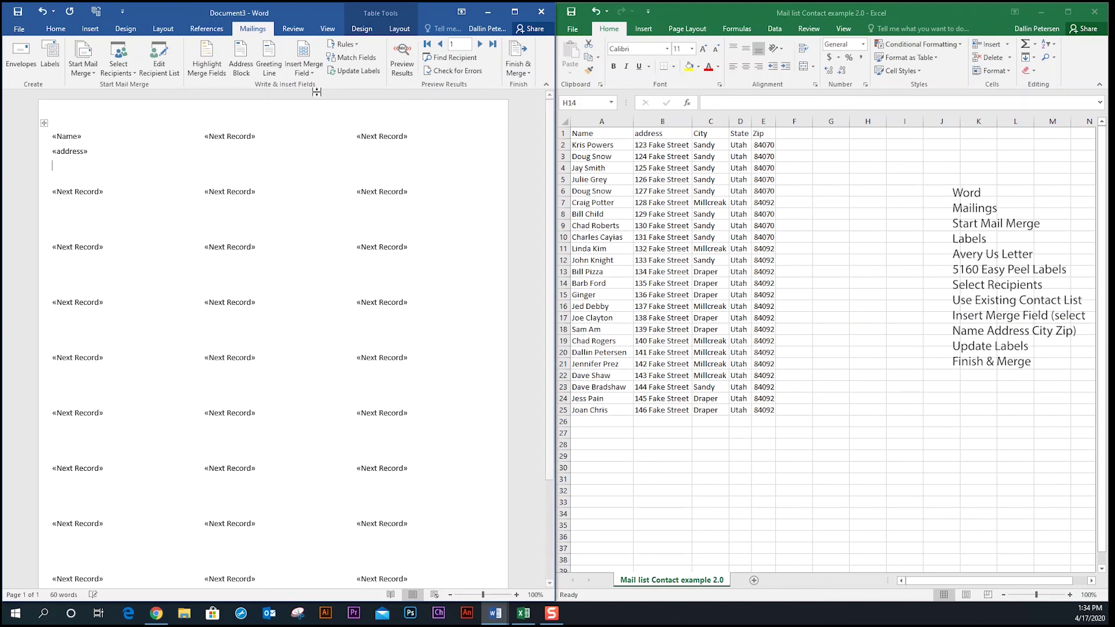
Insert the City, State and Zip merge fields, separated by spaces, on the first label's third line and update all labels to match.
click(311, 71)
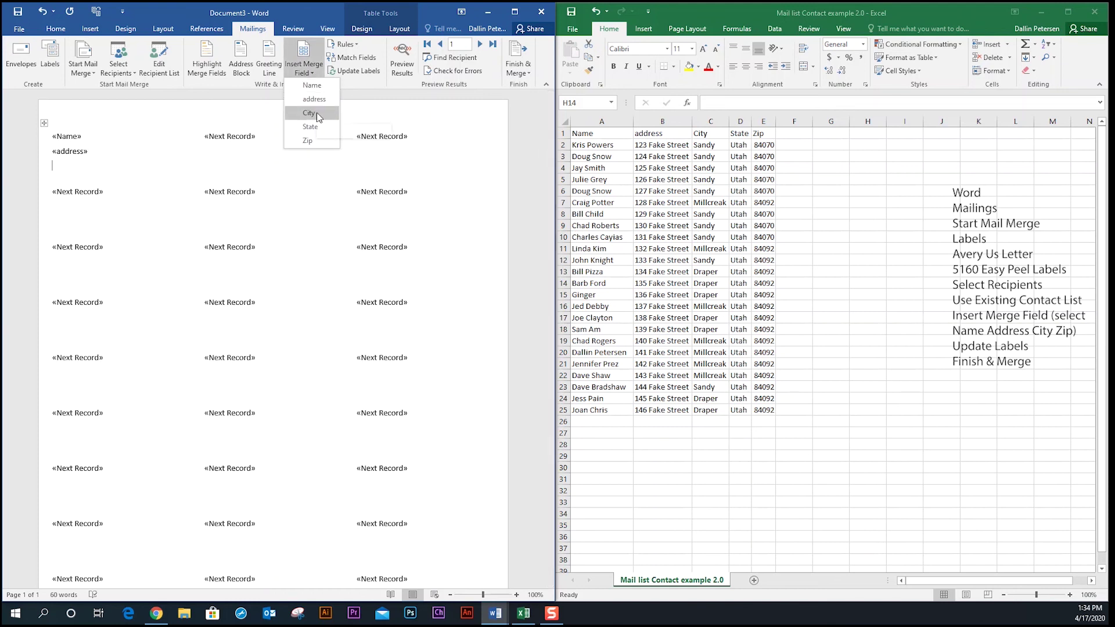
click(316, 113)
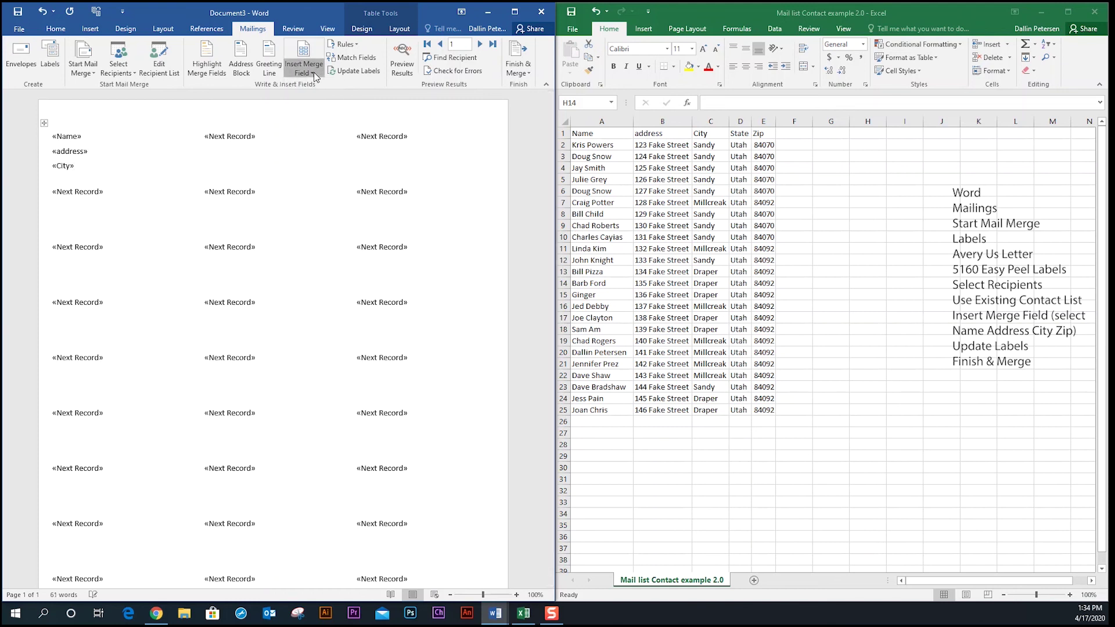
click(311, 71)
click(318, 126)
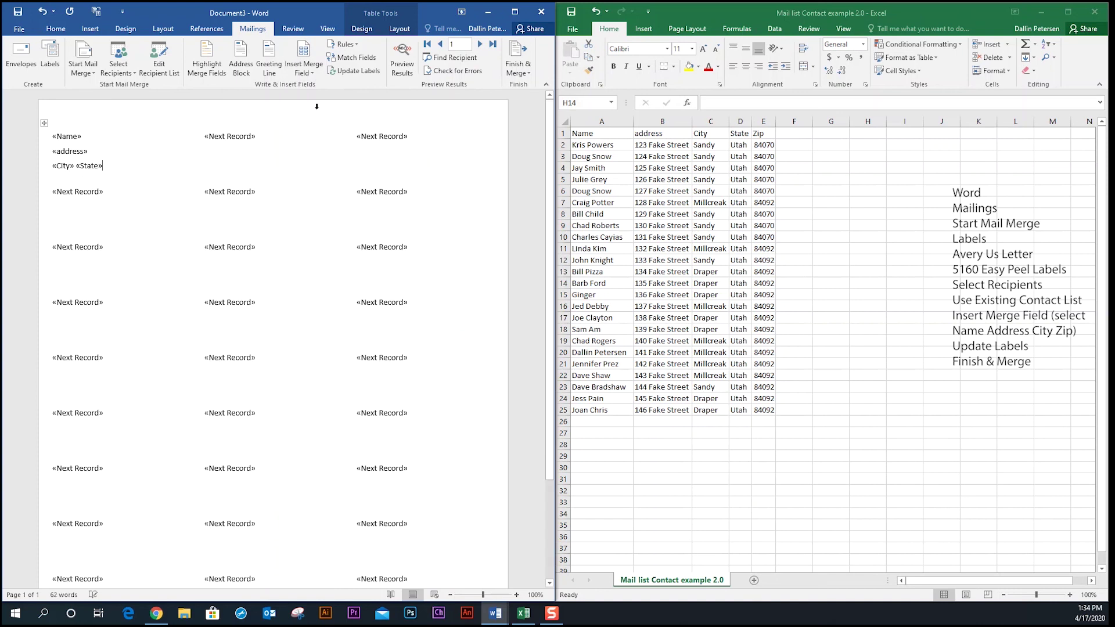
click(311, 71)
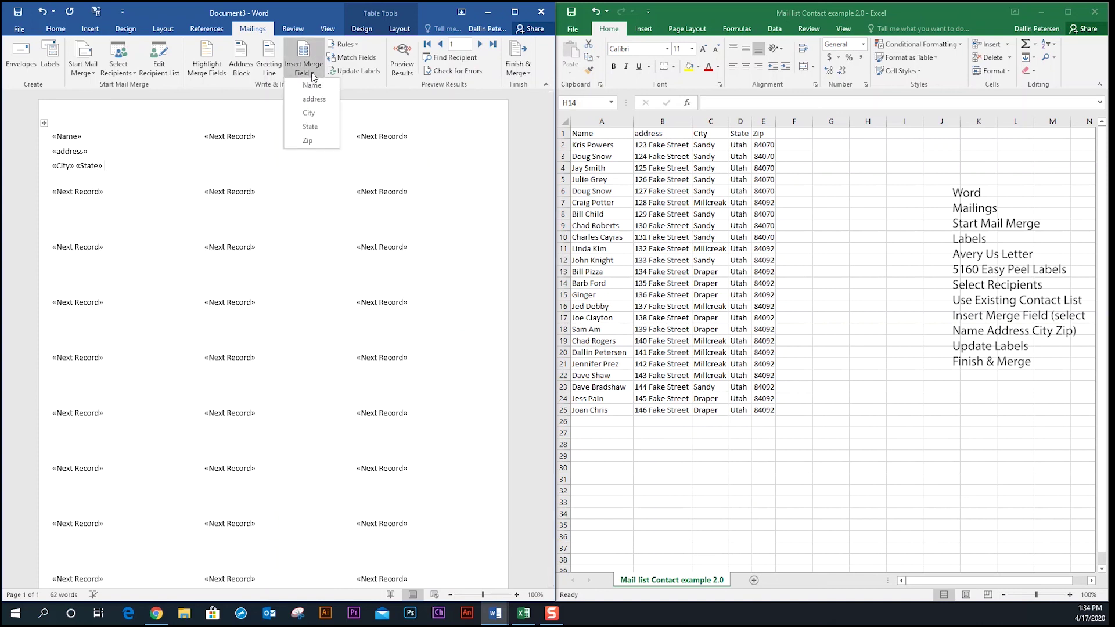
click(307, 142)
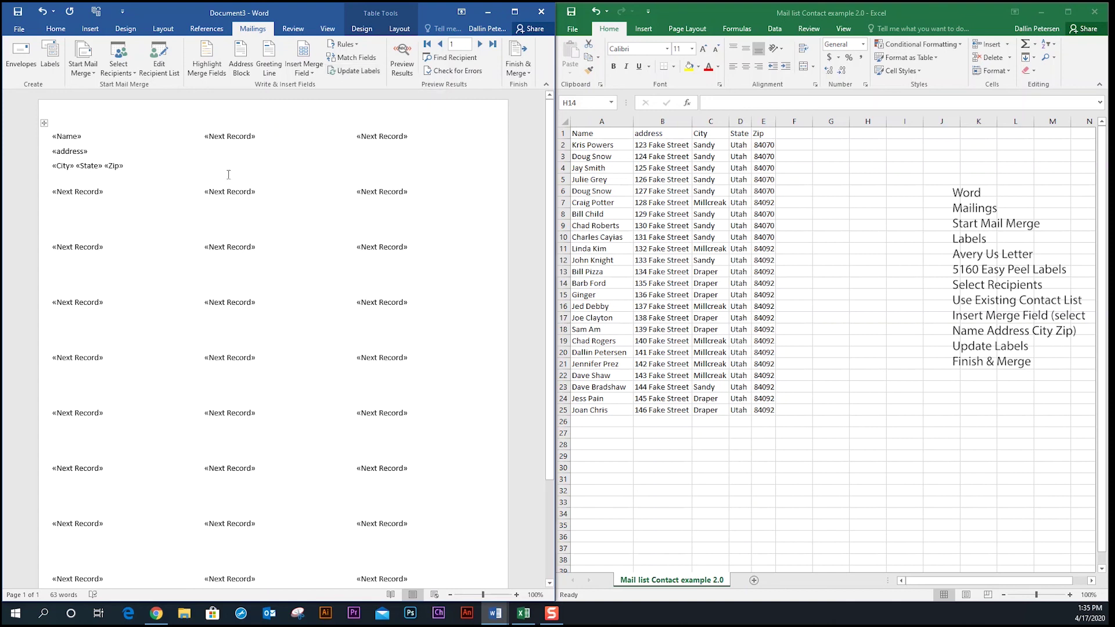
click(353, 71)
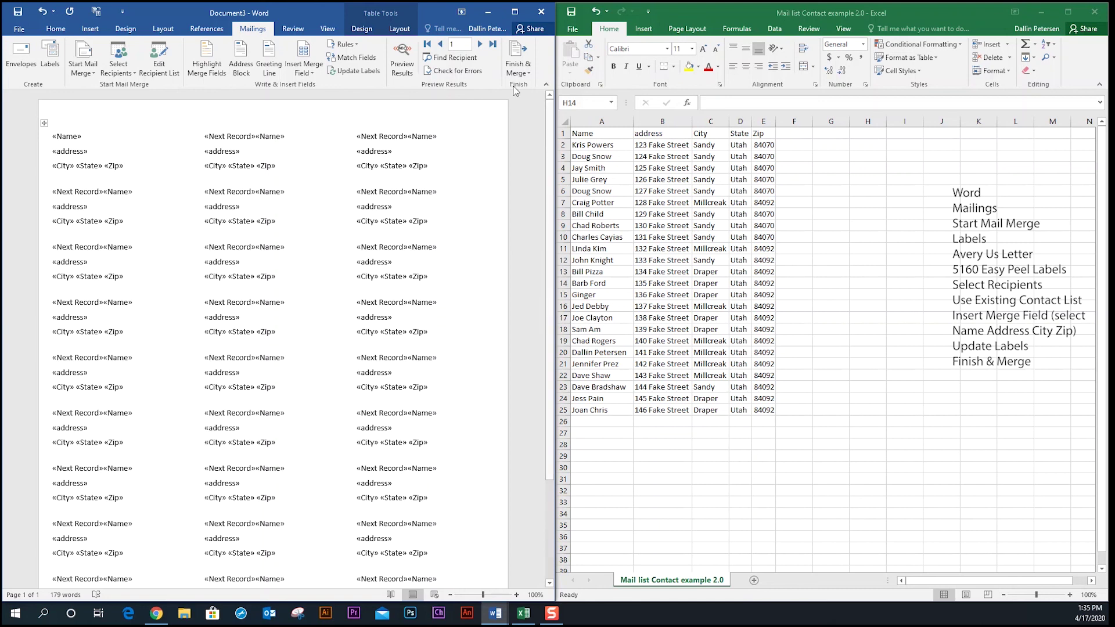
Merge all records into a new document of individual labels, place it beside the Excel workbook and review the finished labels.
click(522, 71)
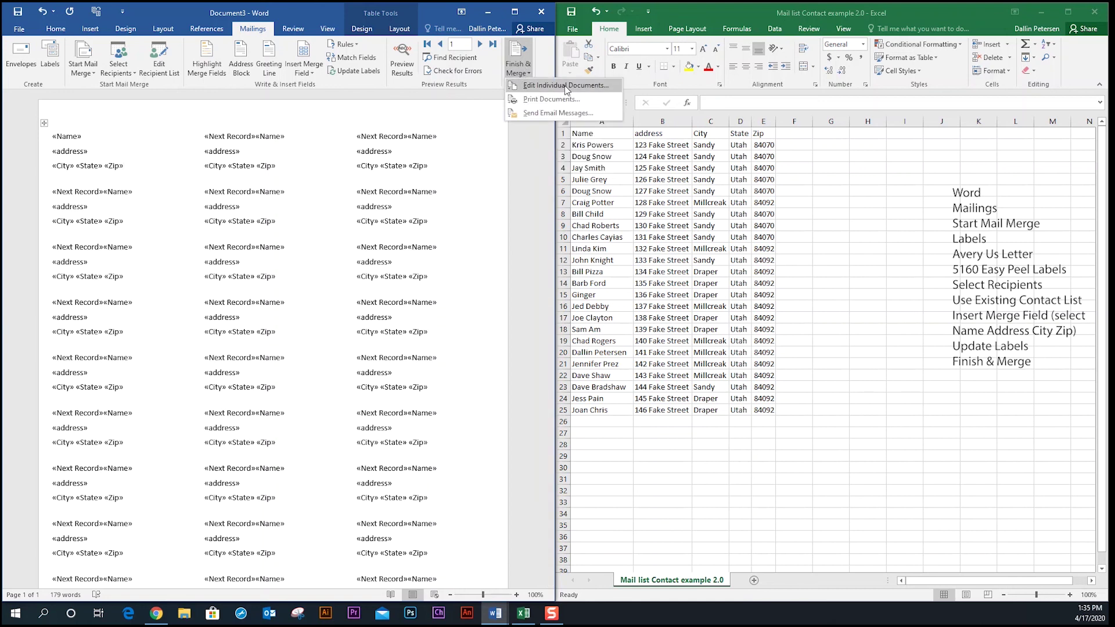
click(598, 87)
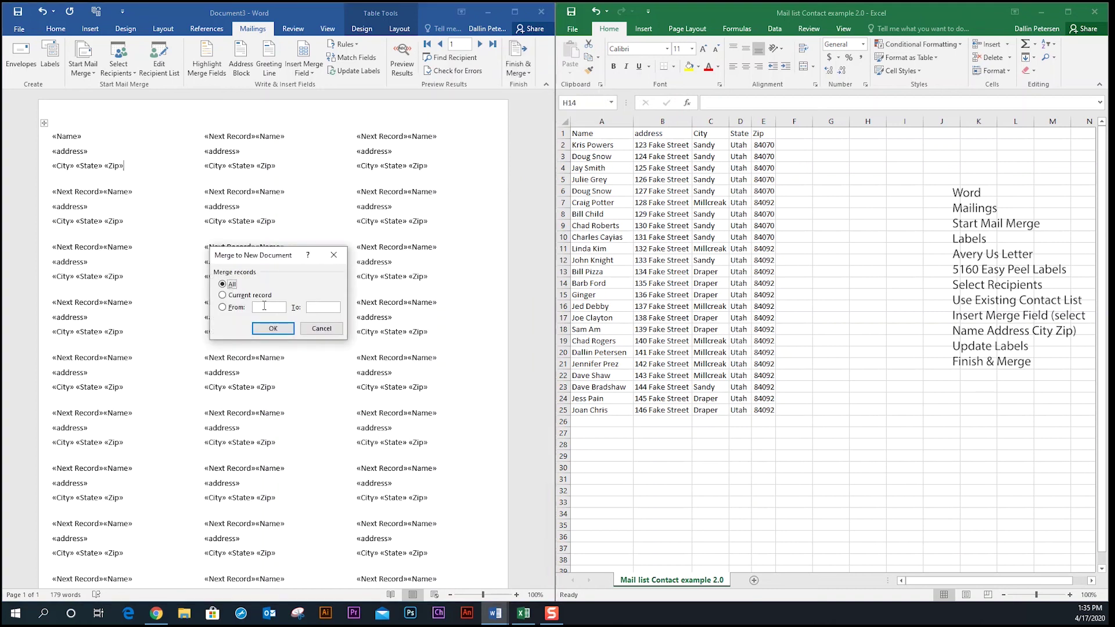
click(273, 329)
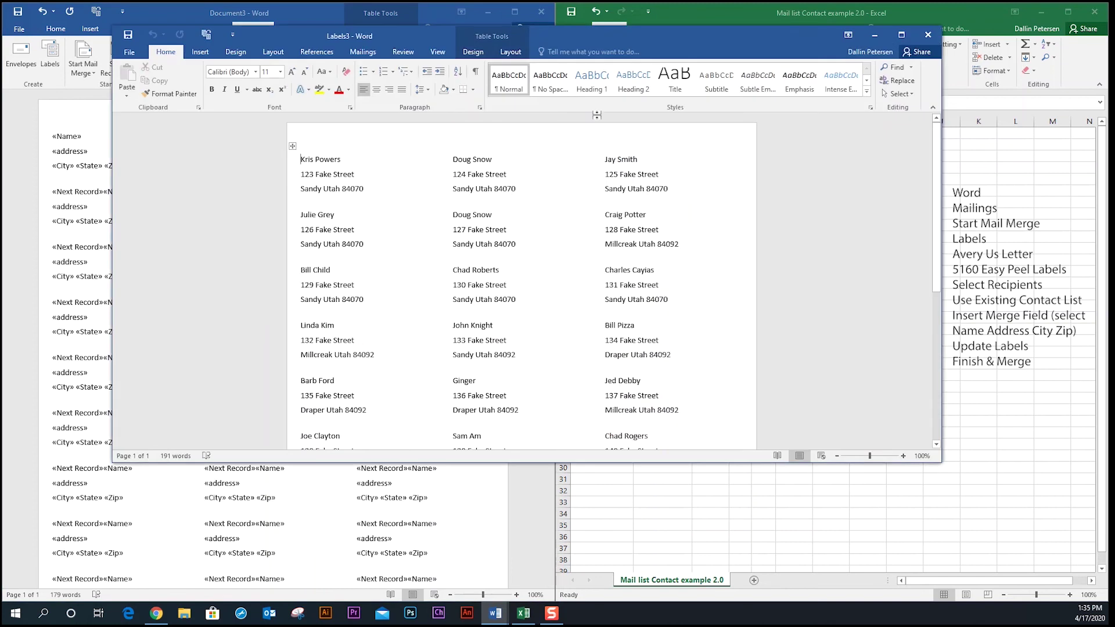
key(super+Left)
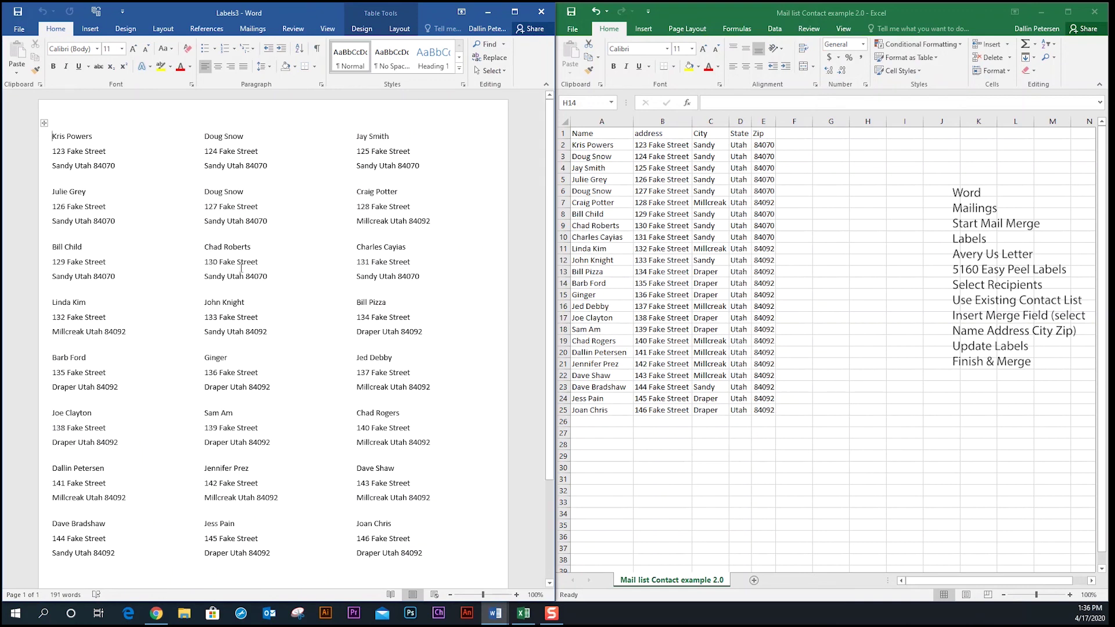
scroll(240, 256, down, 4)
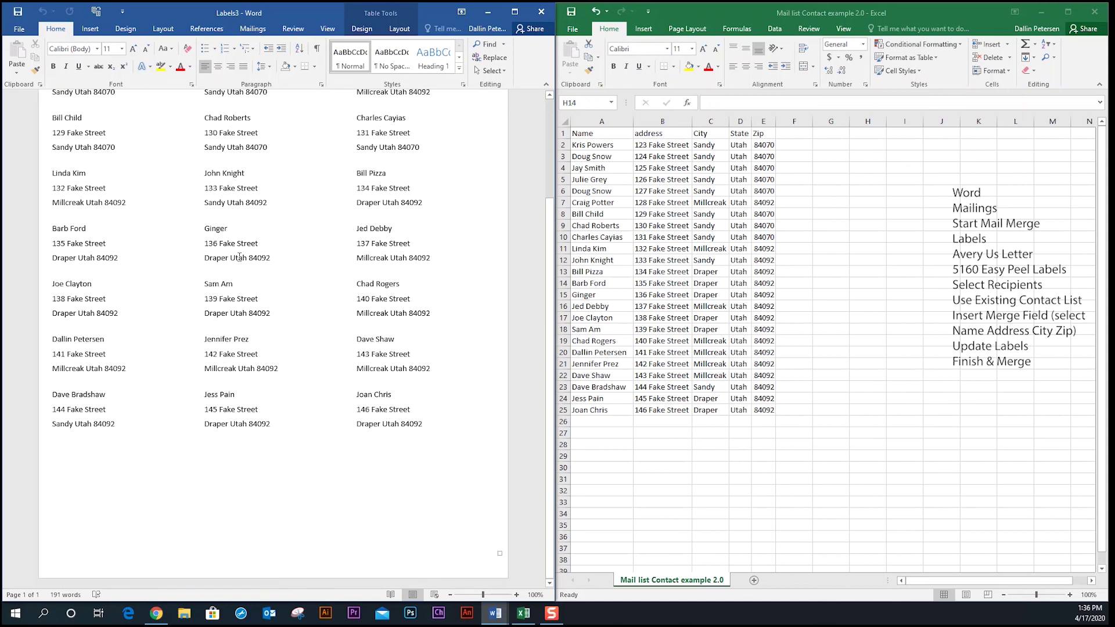
scroll(239, 256, up, 4)
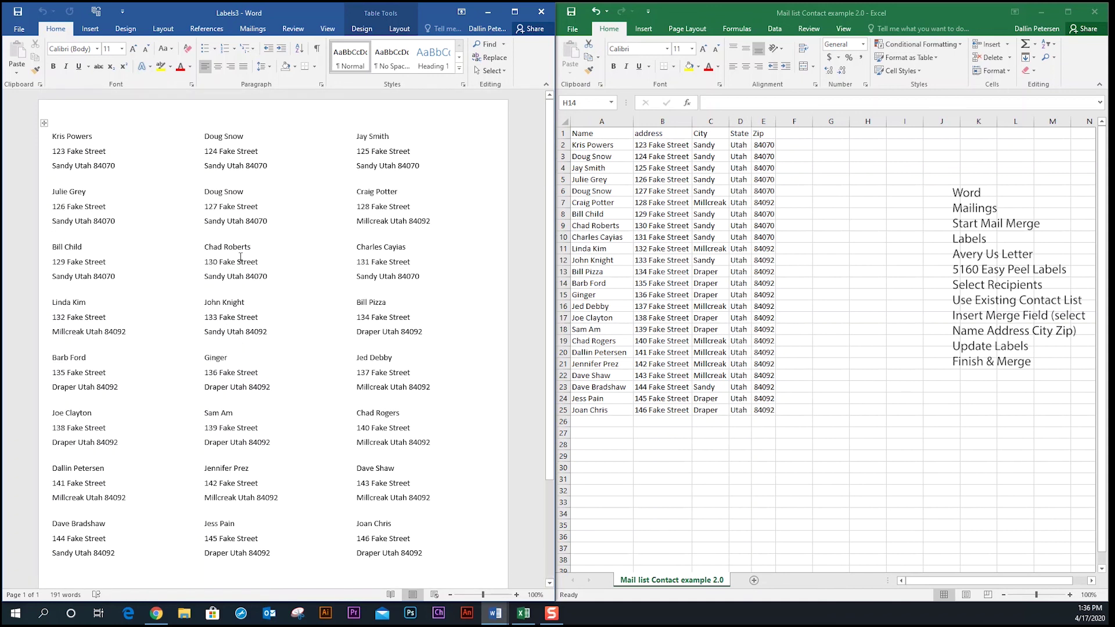